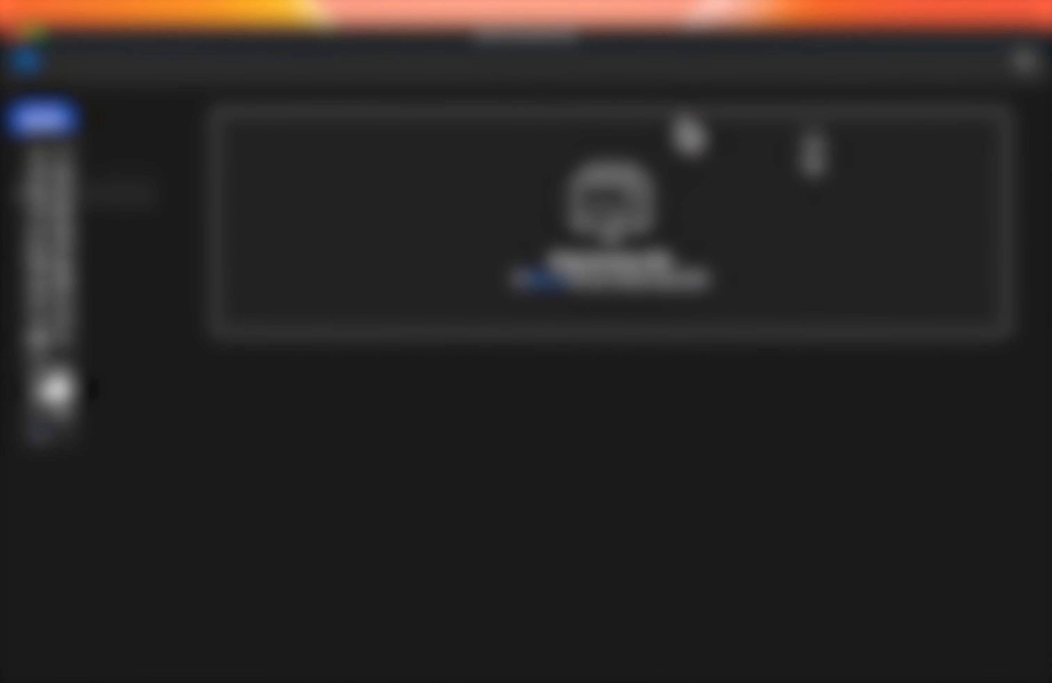
# Step: Create a new 1125 x 2436 px document at 300 ppi named Playout
pyautogui.press('super+n')
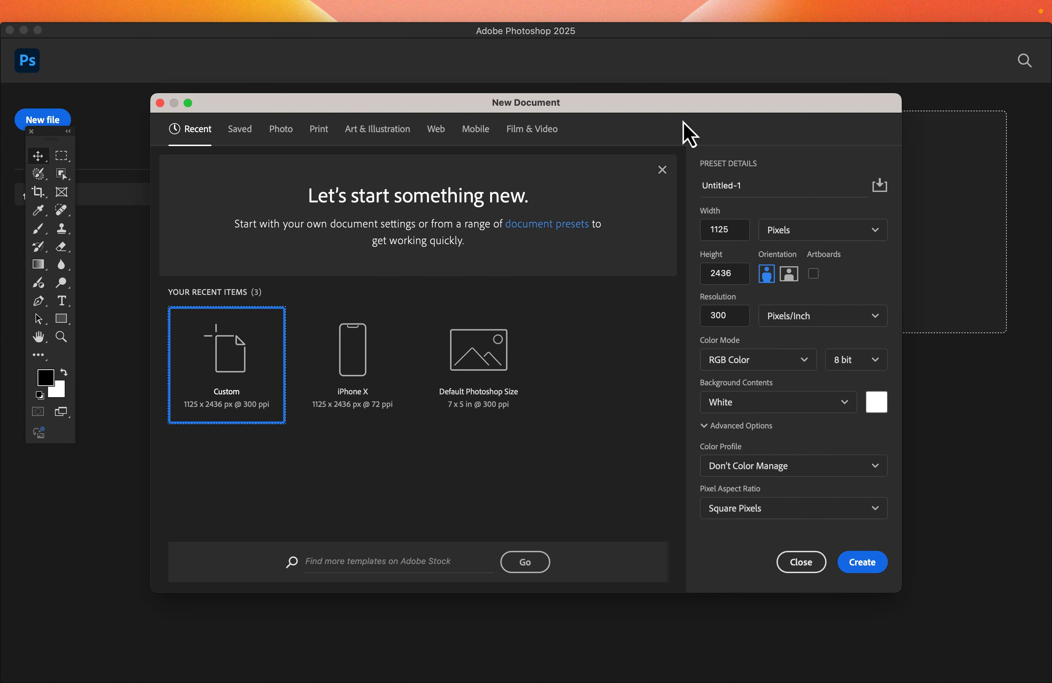
pyautogui.click(772, 186)
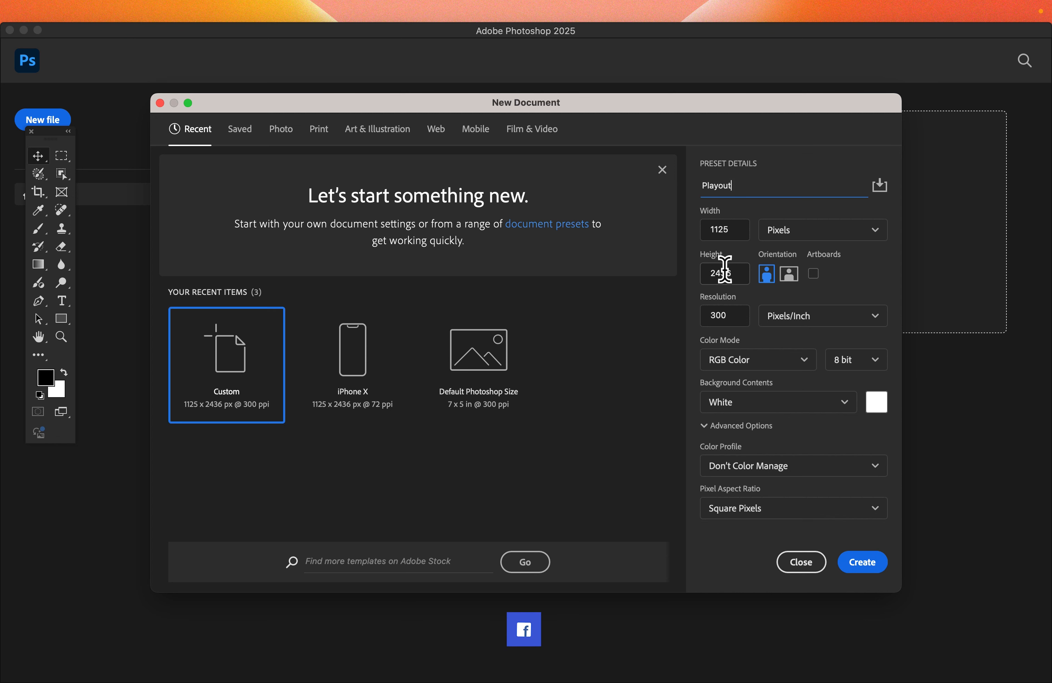
pyautogui.click(848, 569)
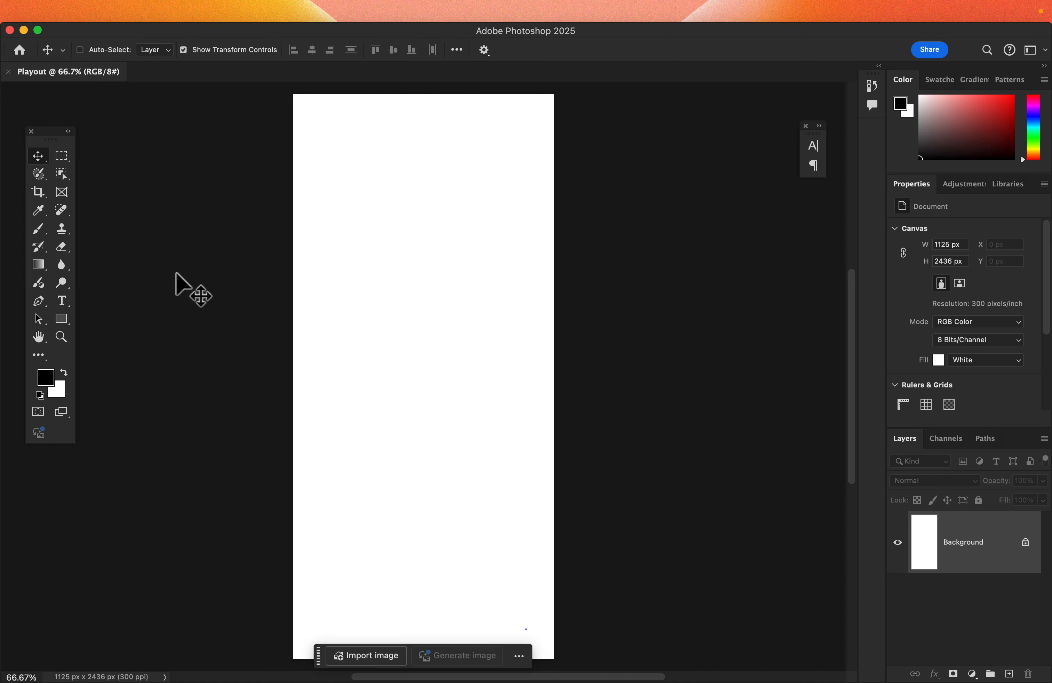
# Step: Draw a red circle about 1315 px across over the top of the canvas with the Ellipse tool
pyautogui.click(64, 323)
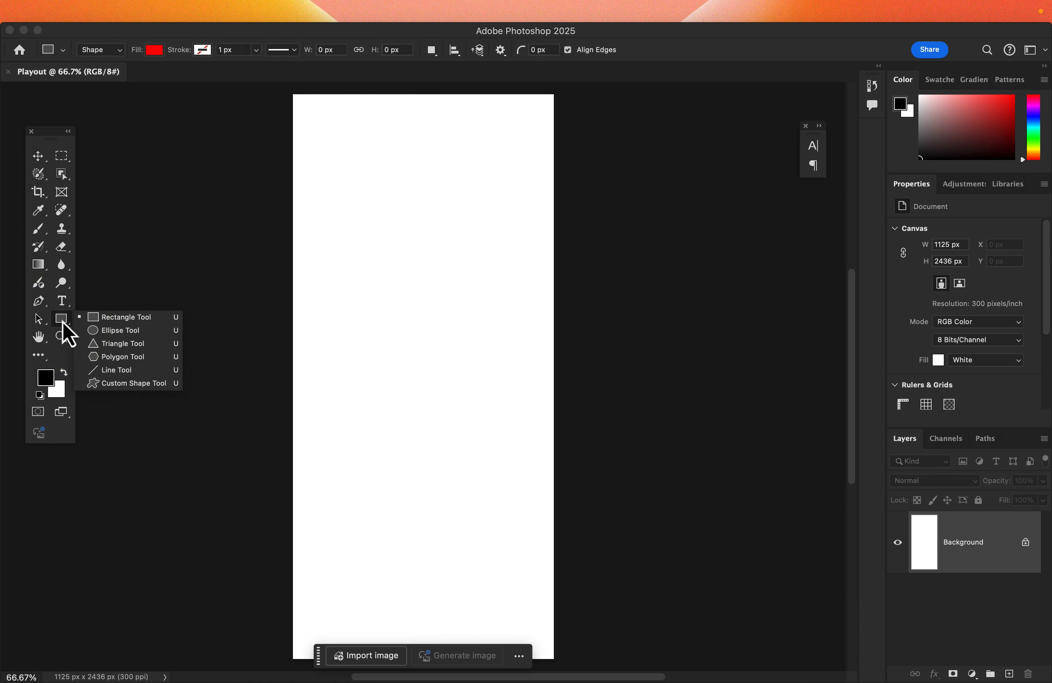
pyautogui.click(111, 330)
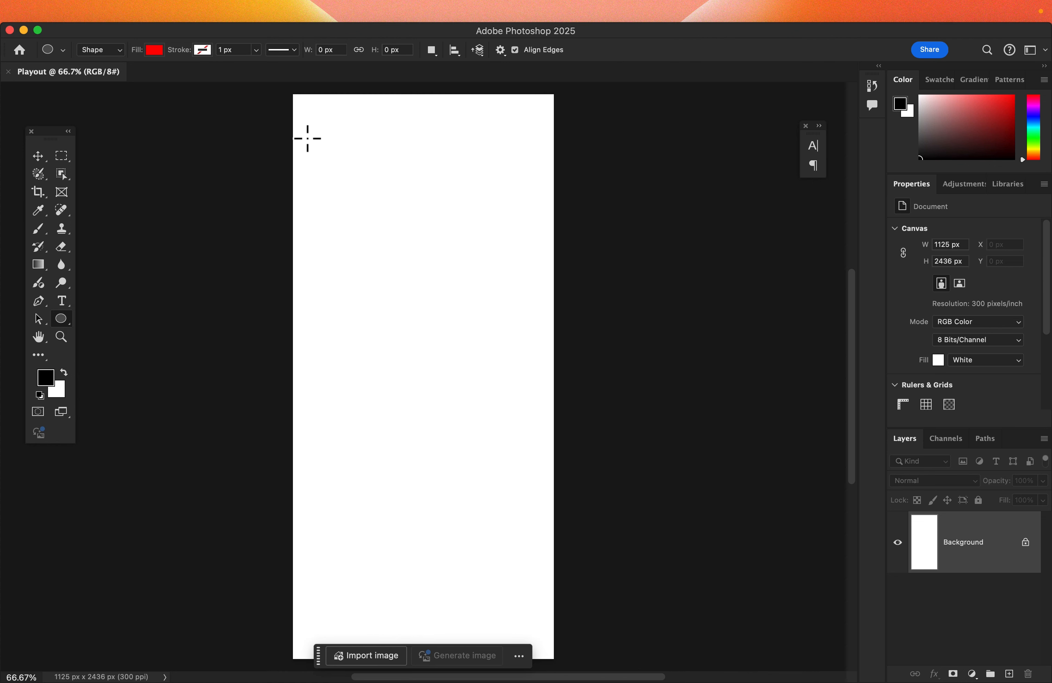
pyautogui.moveTo(290, 103); pyautogui.dragTo(594, 406)
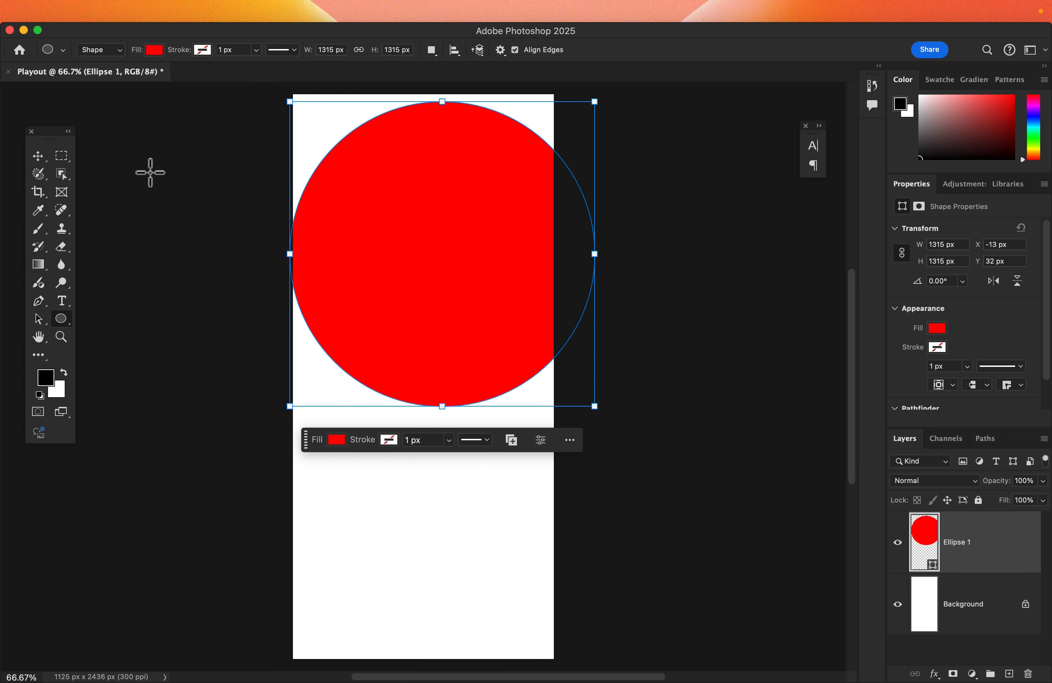
# Step: Move and enlarge the circle to about 1778 px across so it overhangs the canvas top and sides
pyautogui.click(39, 156)
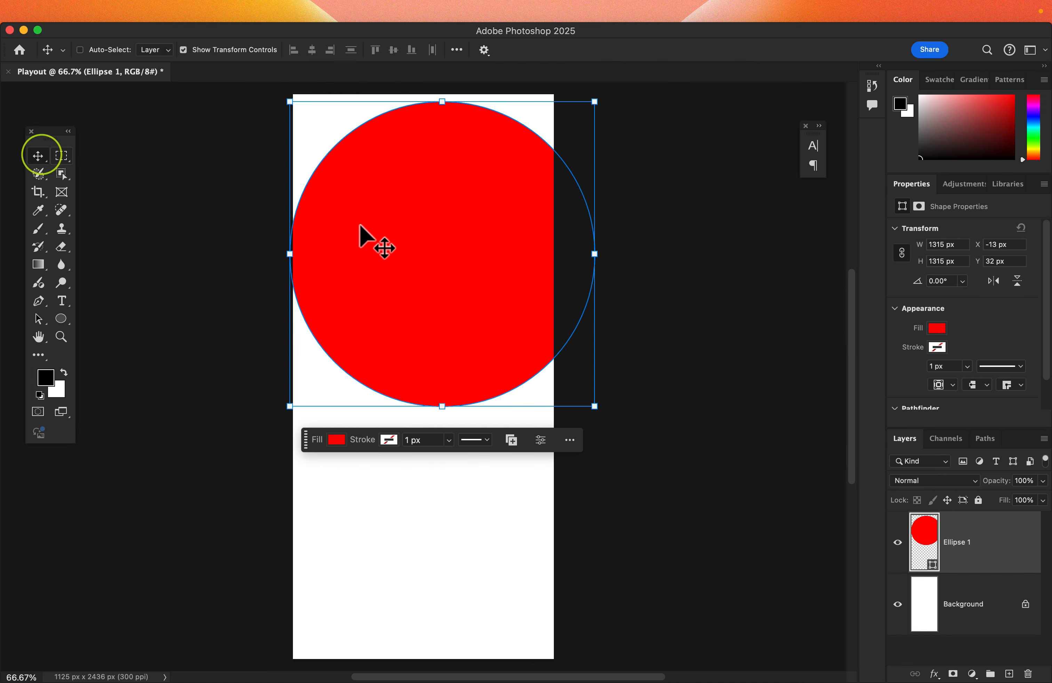
pyautogui.moveTo(457, 251); pyautogui.dragTo(409, 189)
pyautogui.click(548, 344)
pyautogui.moveTo(548, 344); pyautogui.dragTo(628, 423)
pyautogui.scroll(3, 459, 340)
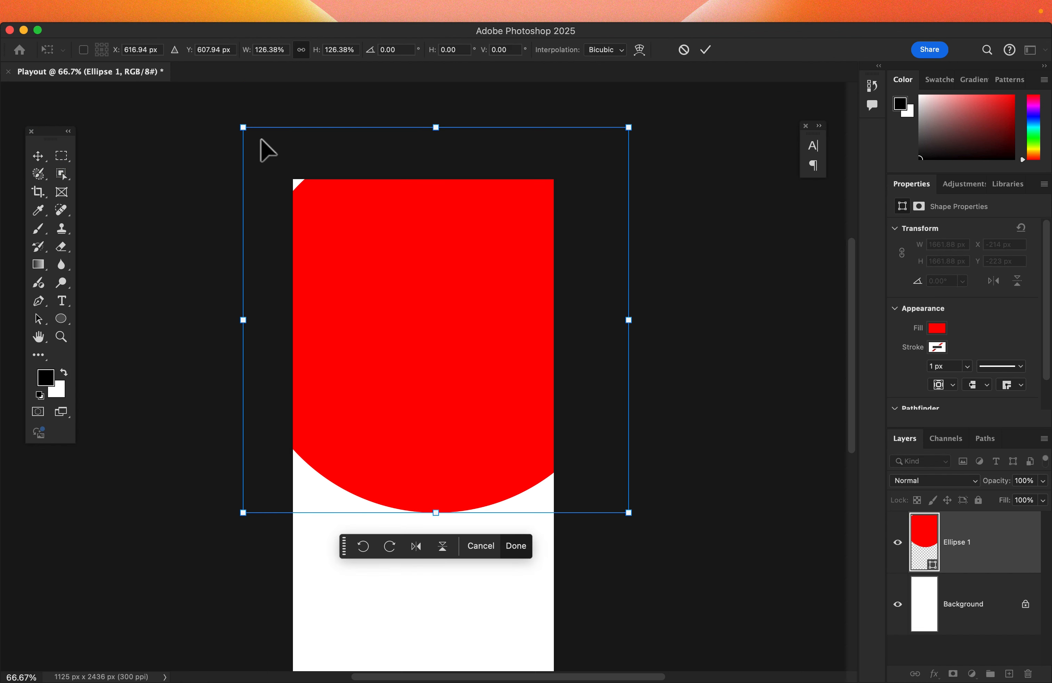
pyautogui.moveTo(244, 127); pyautogui.dragTo(214, 101)
pyautogui.moveTo(445, 377); pyautogui.dragTo(441, 389)
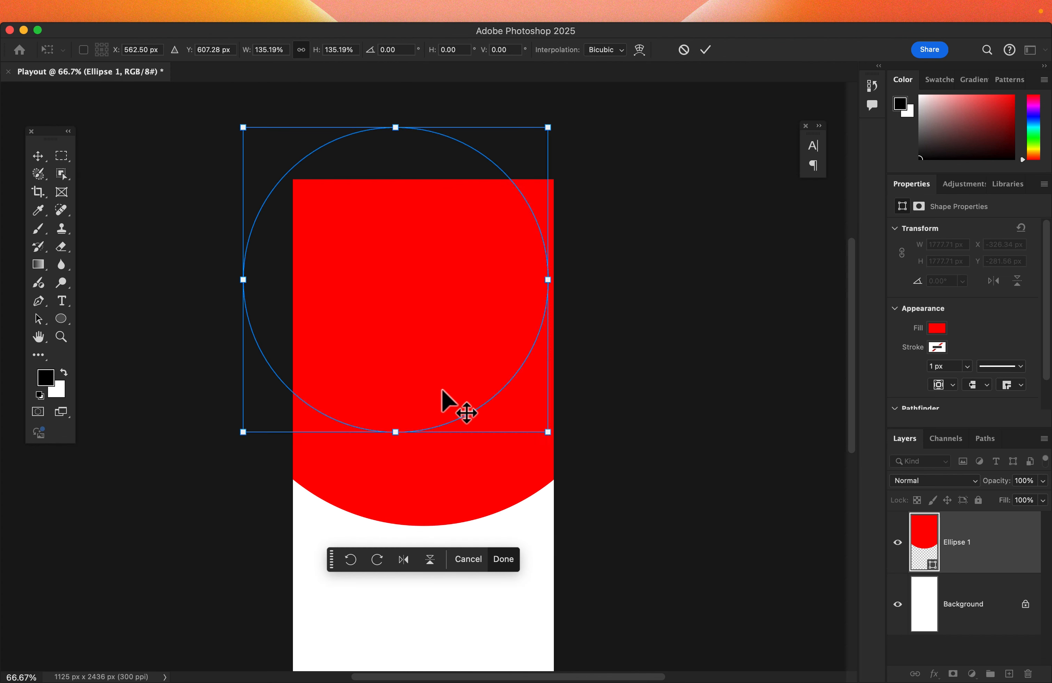
pyautogui.press('Return')
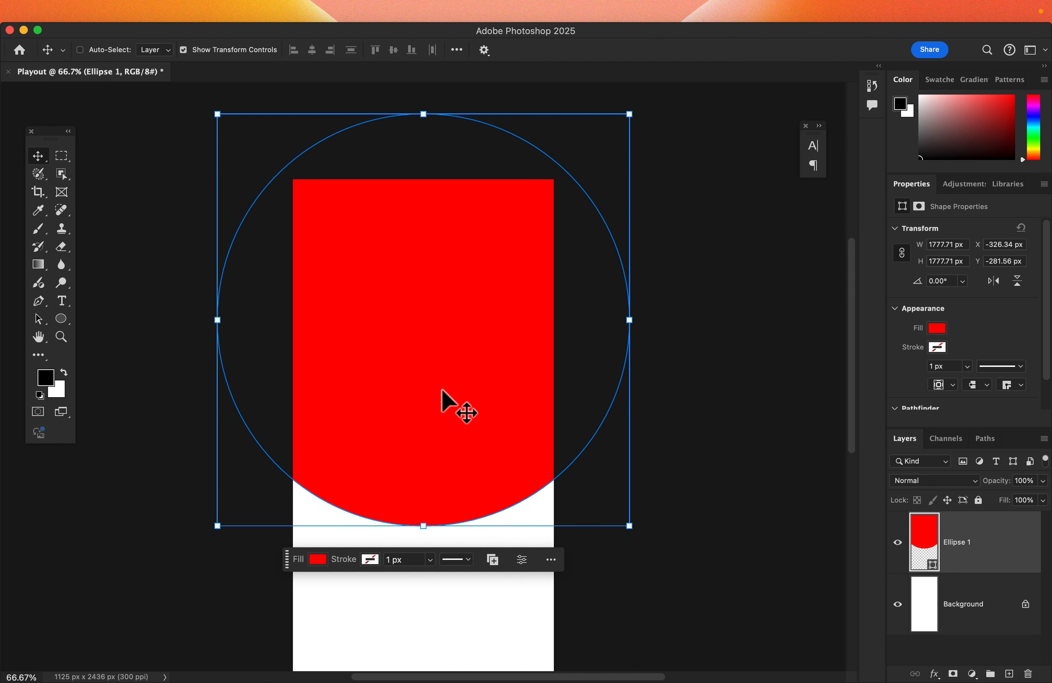
# Step: Change the circle's fill to a black-to-white linear gradient at 90°
pyautogui.click(932, 331)
pyautogui.click(916, 356)
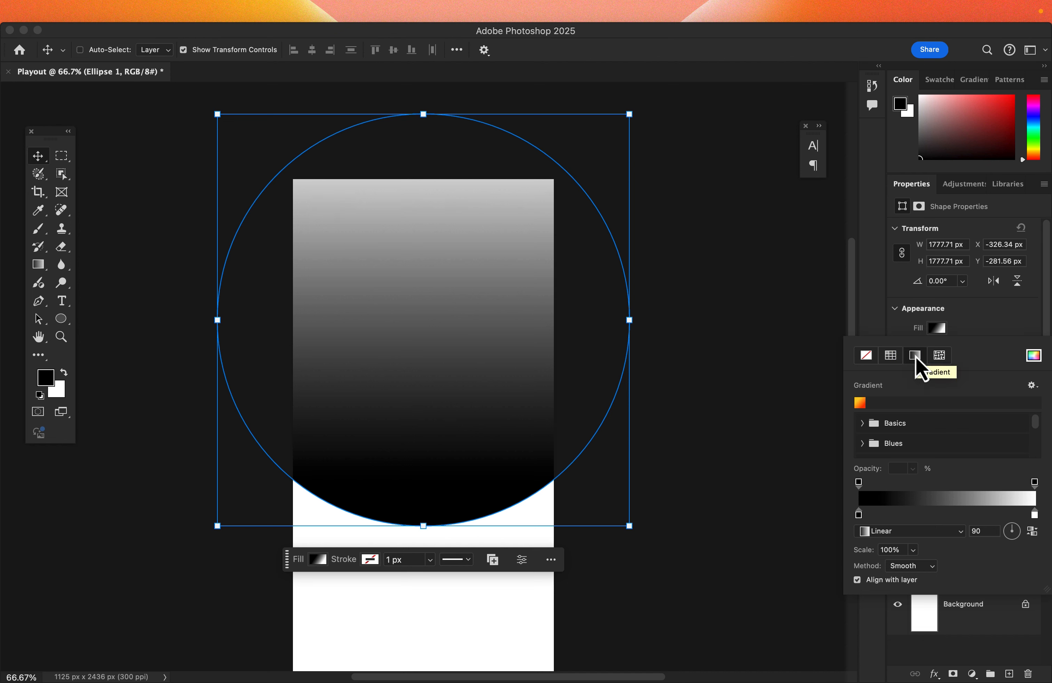
pyautogui.click(997, 329)
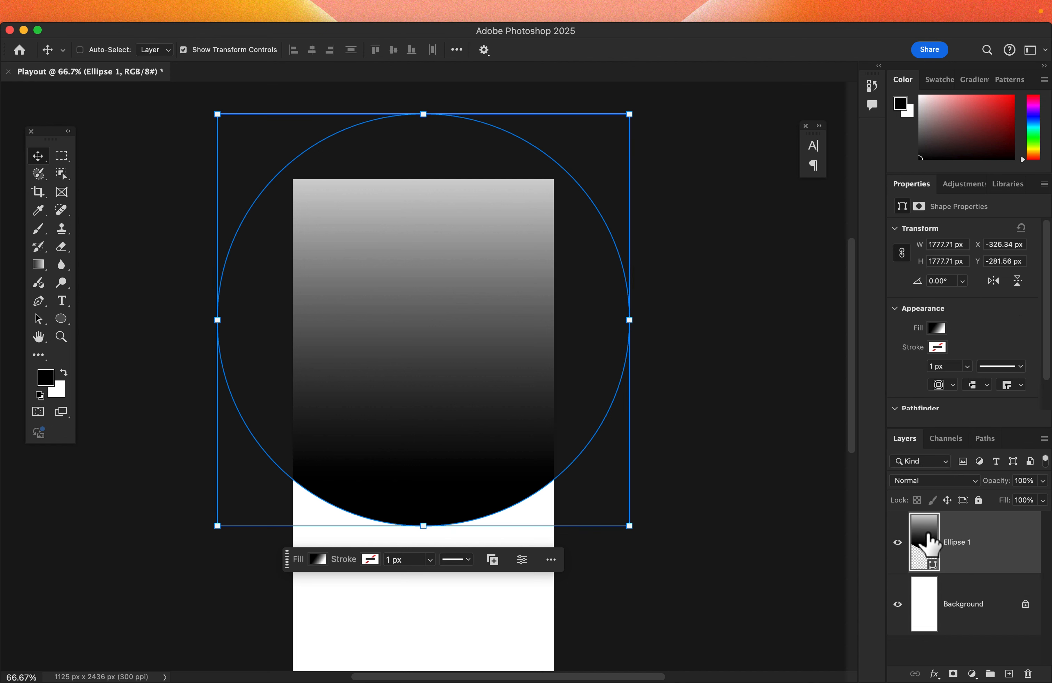
# Step: Duplicate the ellipse layer and select the copy
pyautogui.click(926, 544)
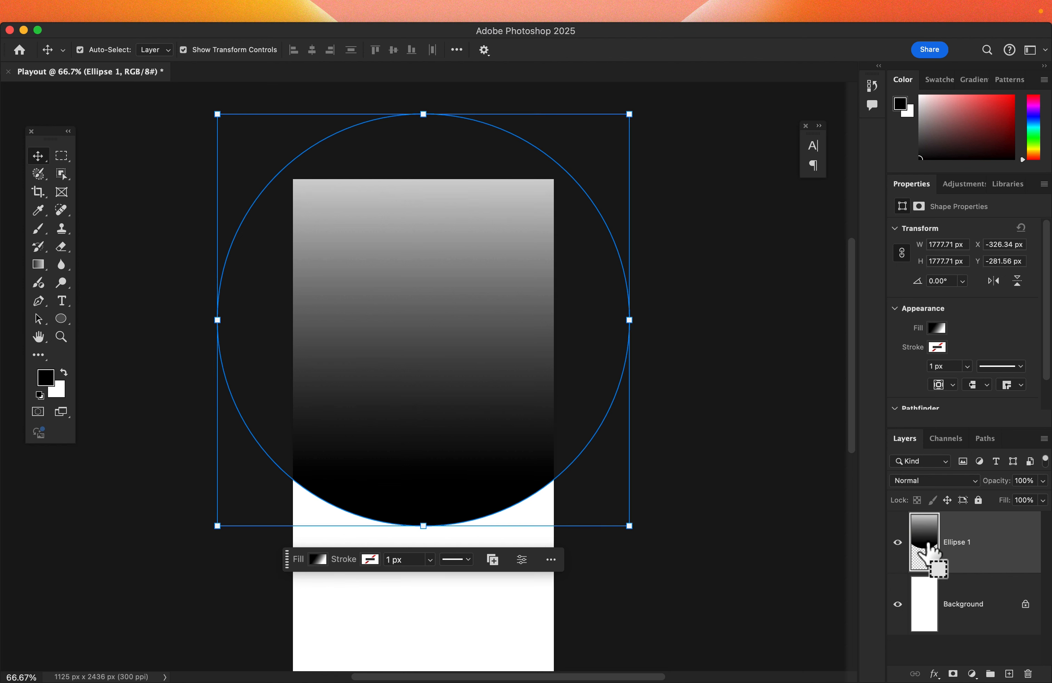
pyautogui.press('super+j')
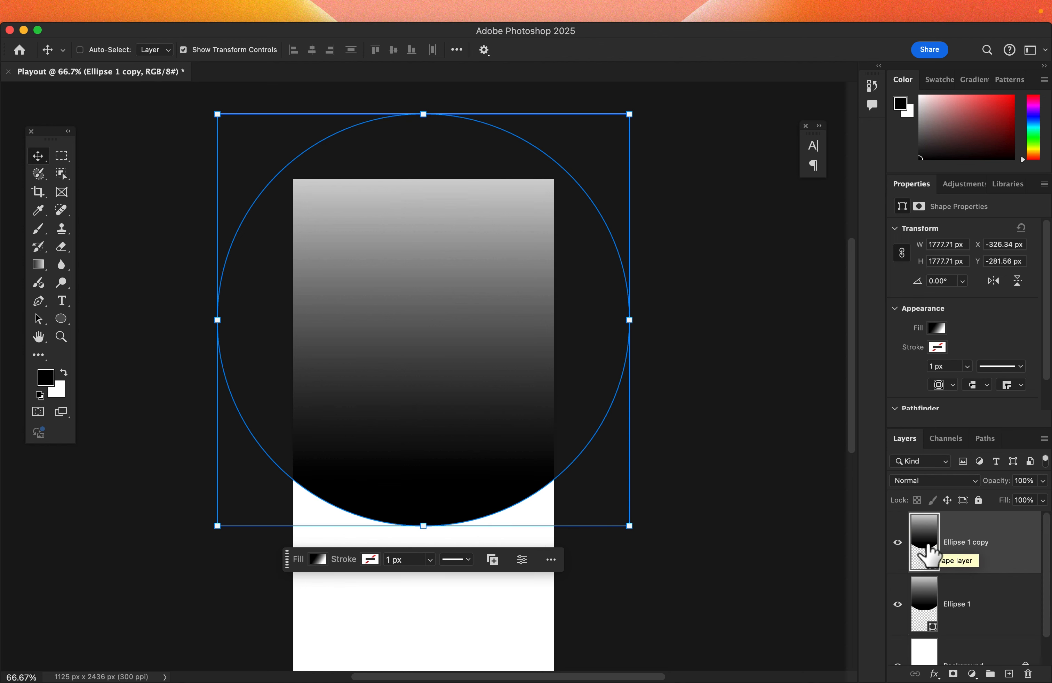
pyautogui.click(931, 544)
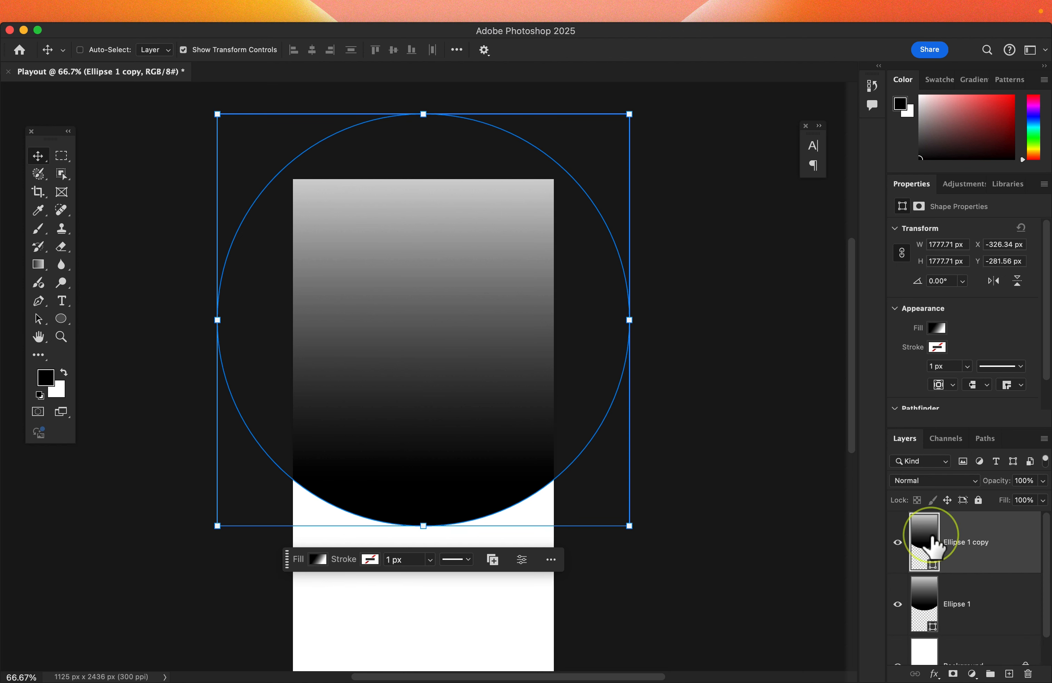
# Step: Reverse the gradient direction in the copied ellipse's fill
pyautogui.click(938, 330)
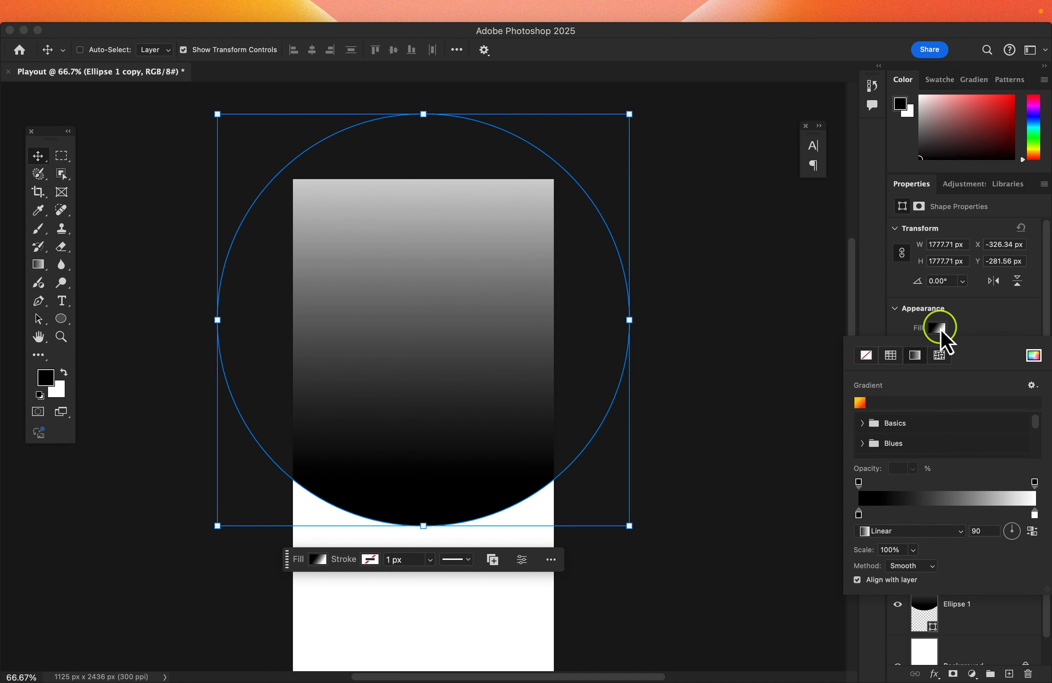
pyautogui.click(1032, 538)
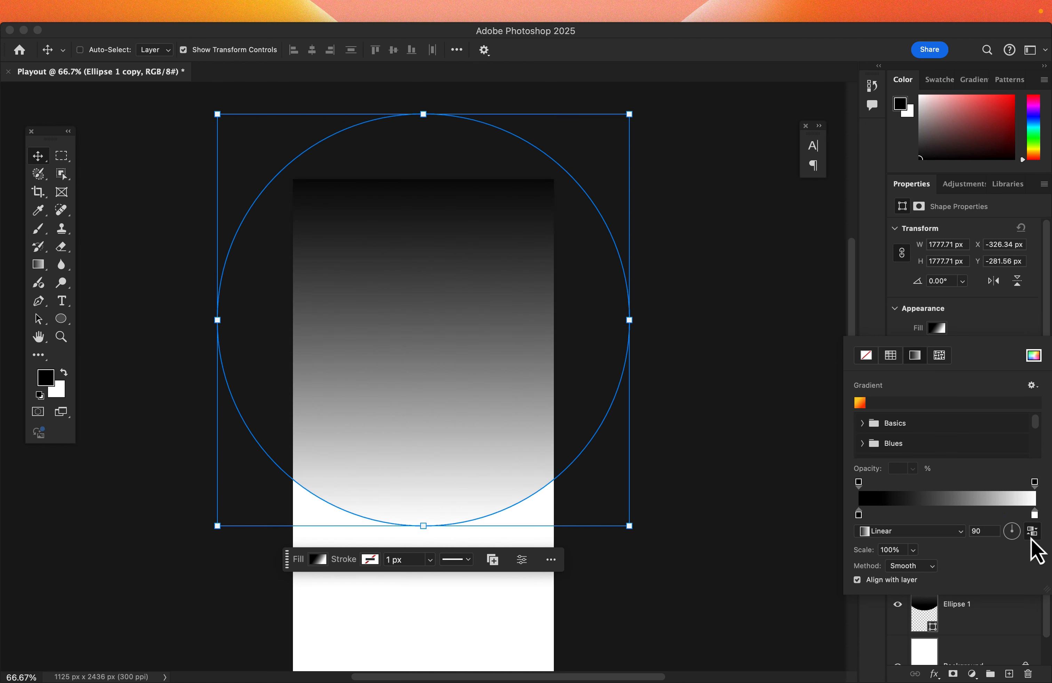
pyautogui.click(490, 376)
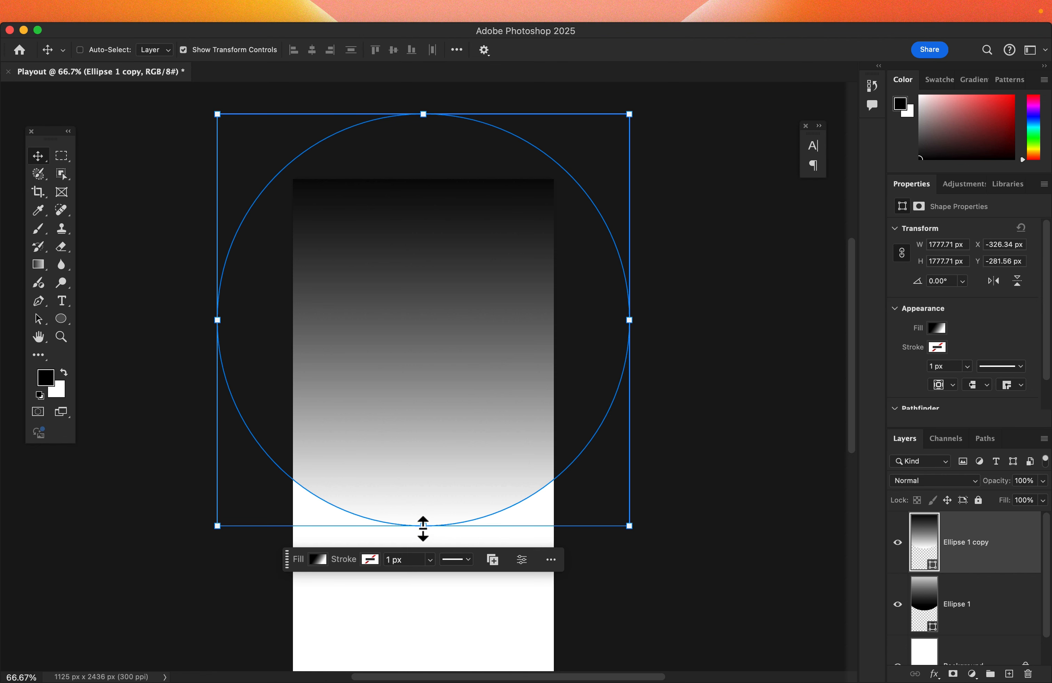
# Step: Scale the copied circle down to about 90% from its bottom edge, keeping its top in place
pyautogui.moveTo(423, 526); pyautogui.dragTo(426, 483)
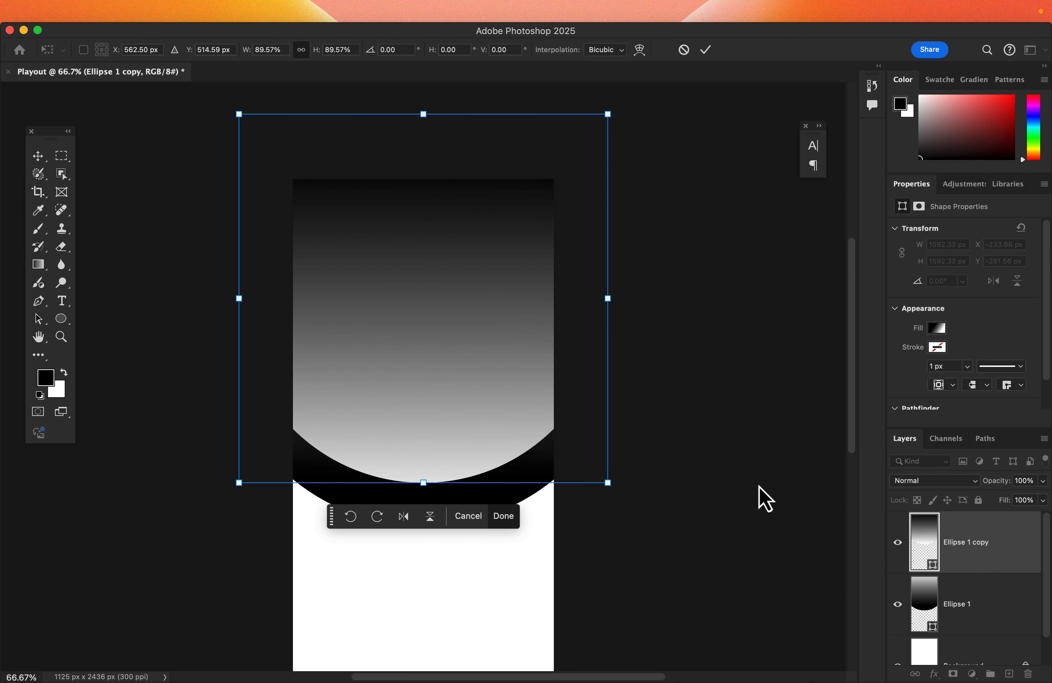
pyautogui.scroll(-1, 764, 500)
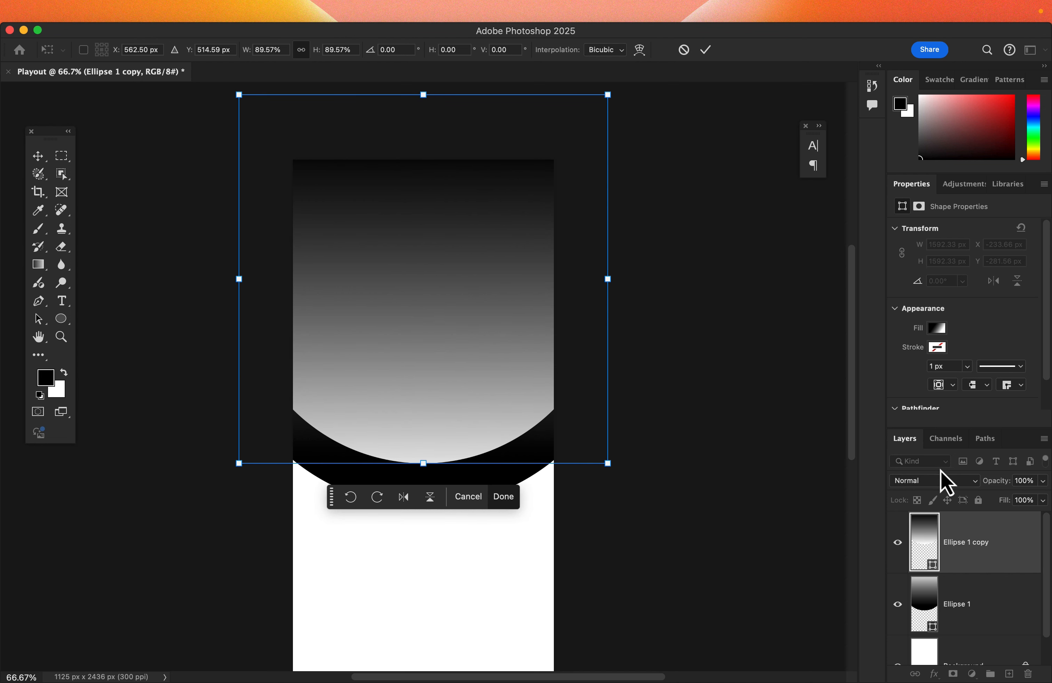
# Step: Select both ellipse layers and convert them into a single smart object
pyautogui.keyDown('shift'); pyautogui.click(973, 597); pyautogui.keyUp('shift')
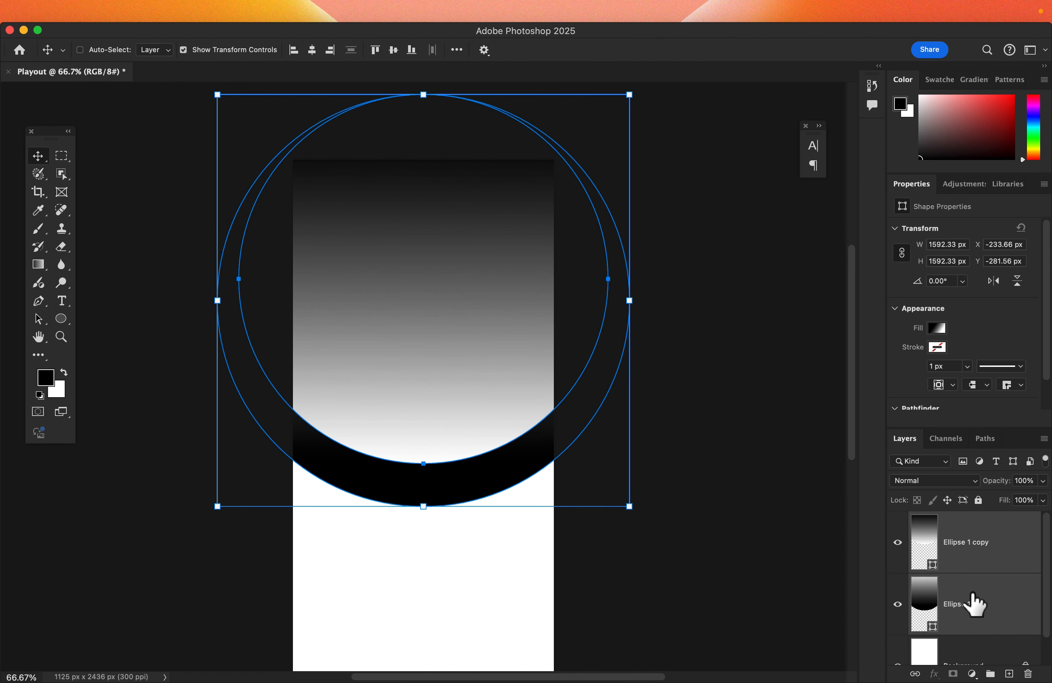
pyautogui.rightClick(962, 572)
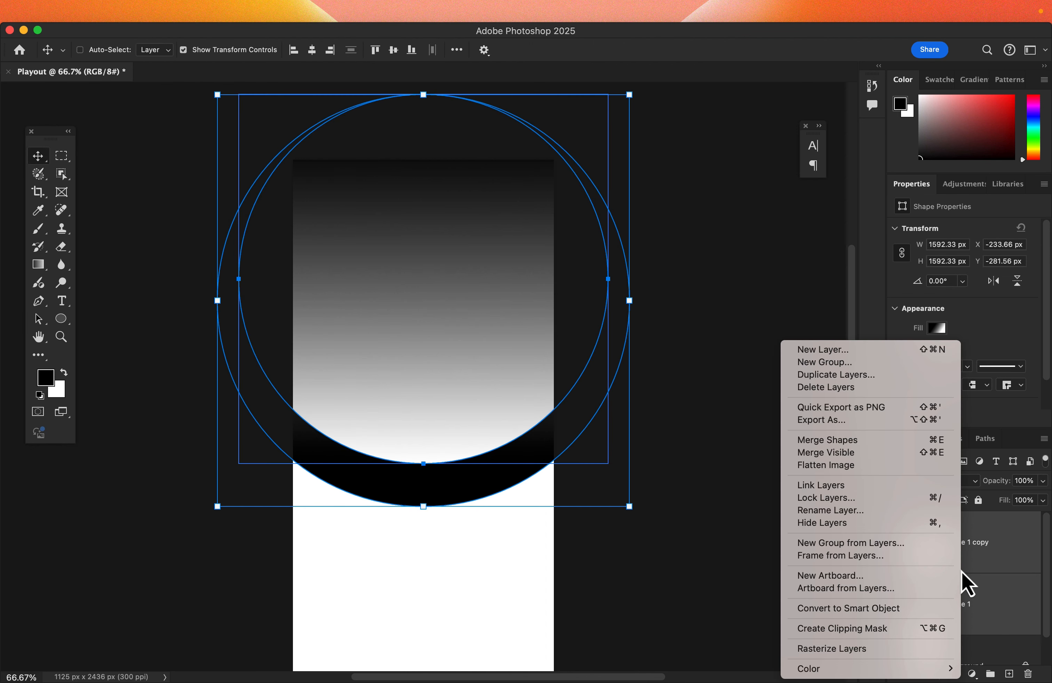
pyautogui.click(887, 609)
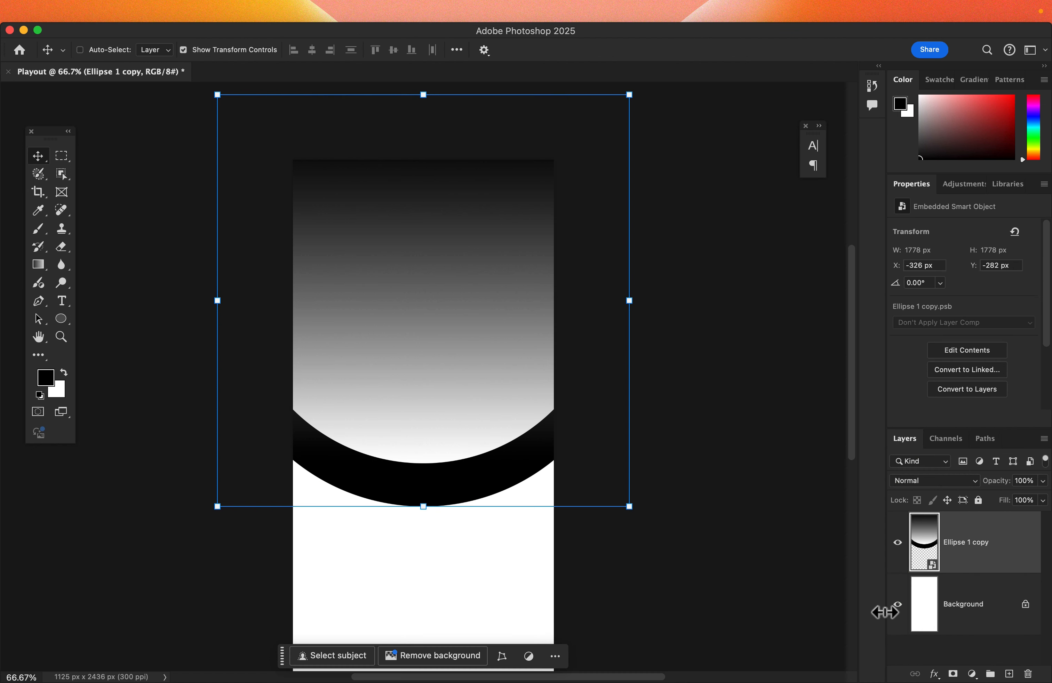
# Step: Apply a Gaussian Blur with a 5-pixel radius to the smart object
pyautogui.click(357, 13)
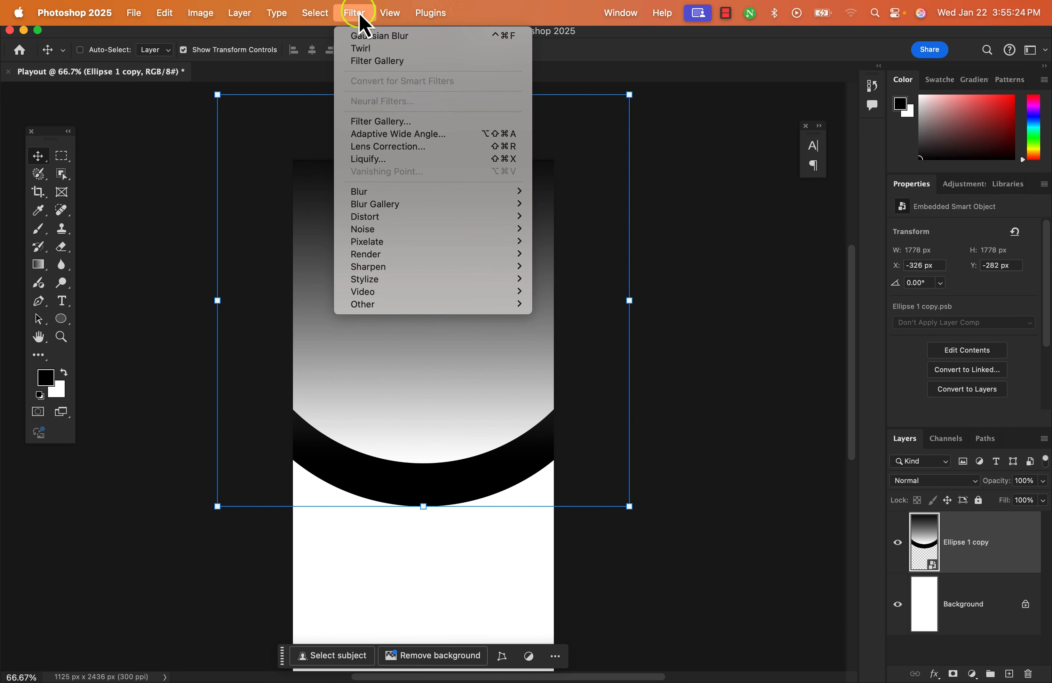
pyautogui.moveTo(364, 192)
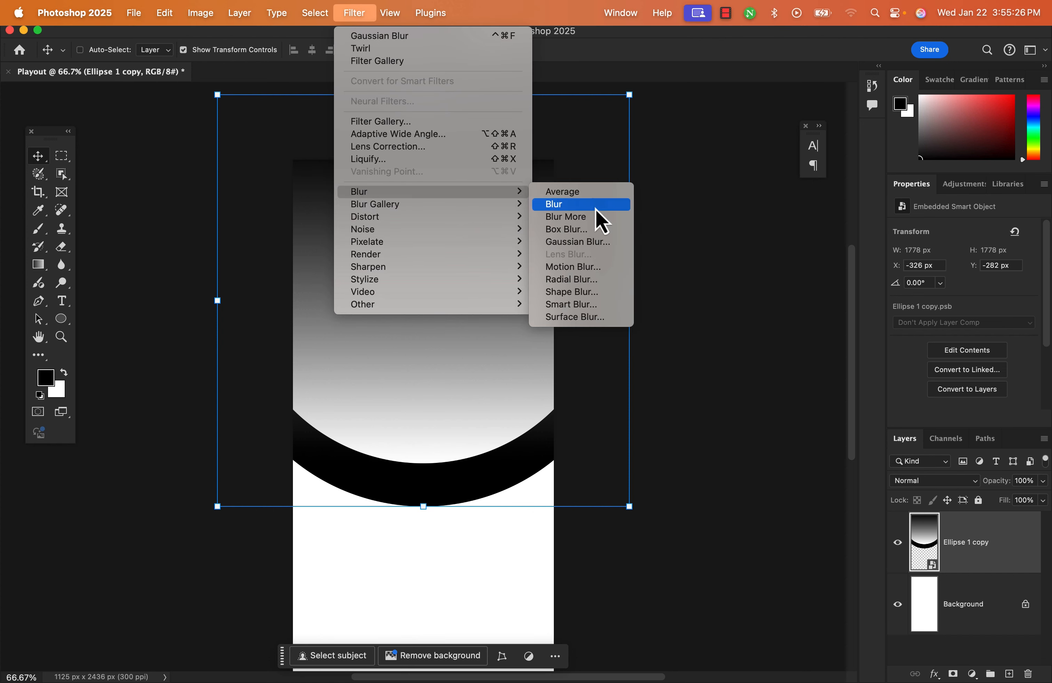
pyautogui.click(610, 242)
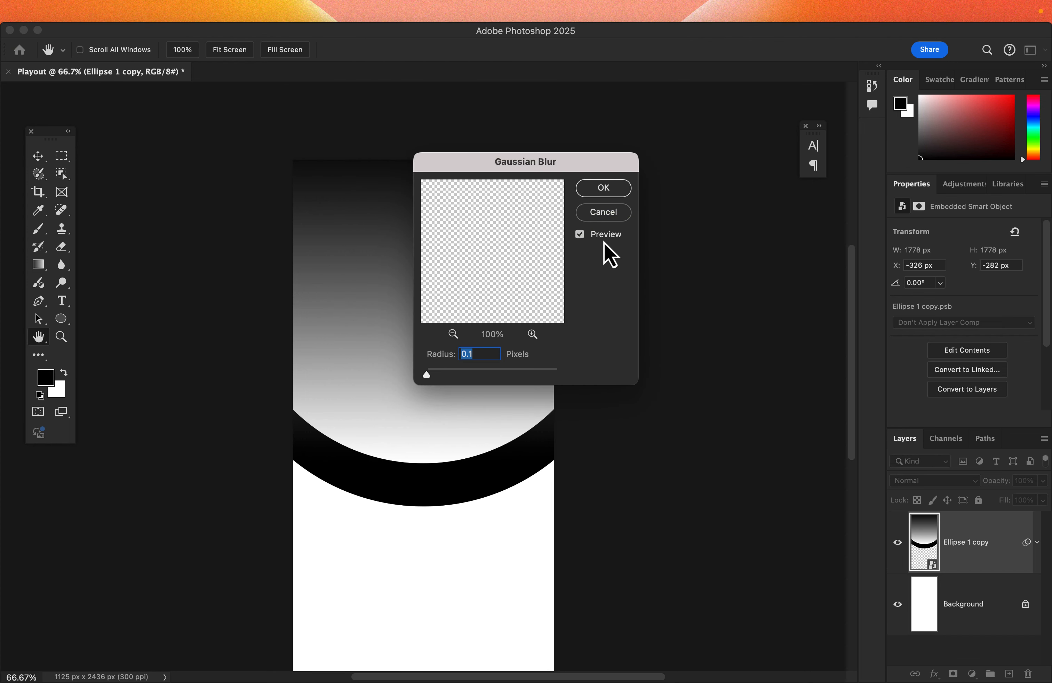
pyautogui.doubleClick(482, 354)
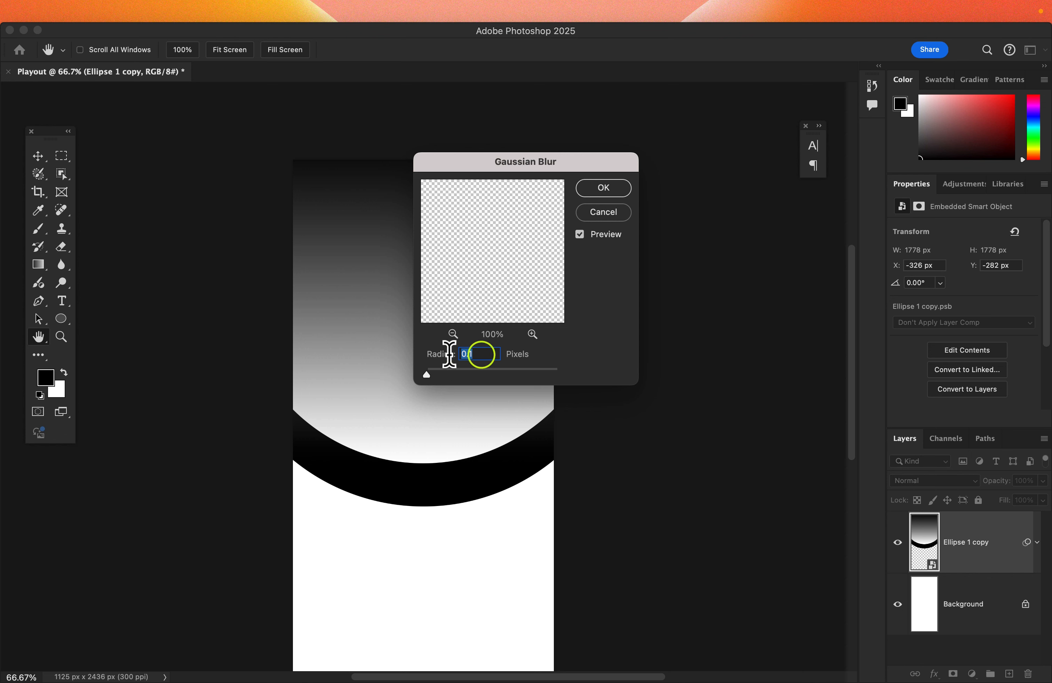
pyautogui.write('5')
pyautogui.click(520, 367)
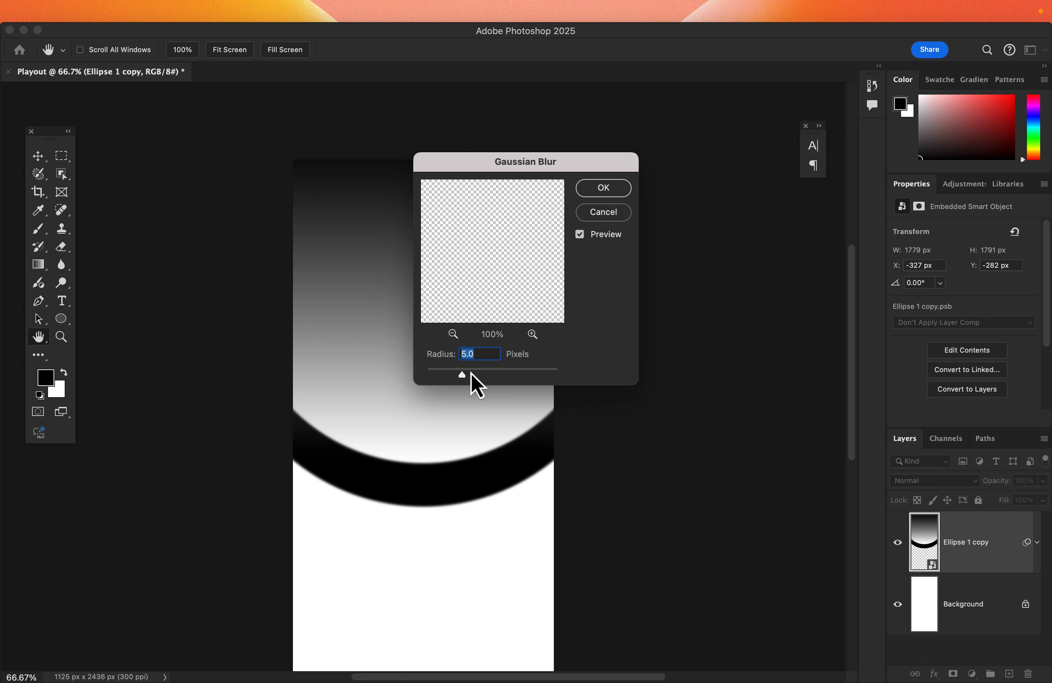
pyautogui.click(593, 190)
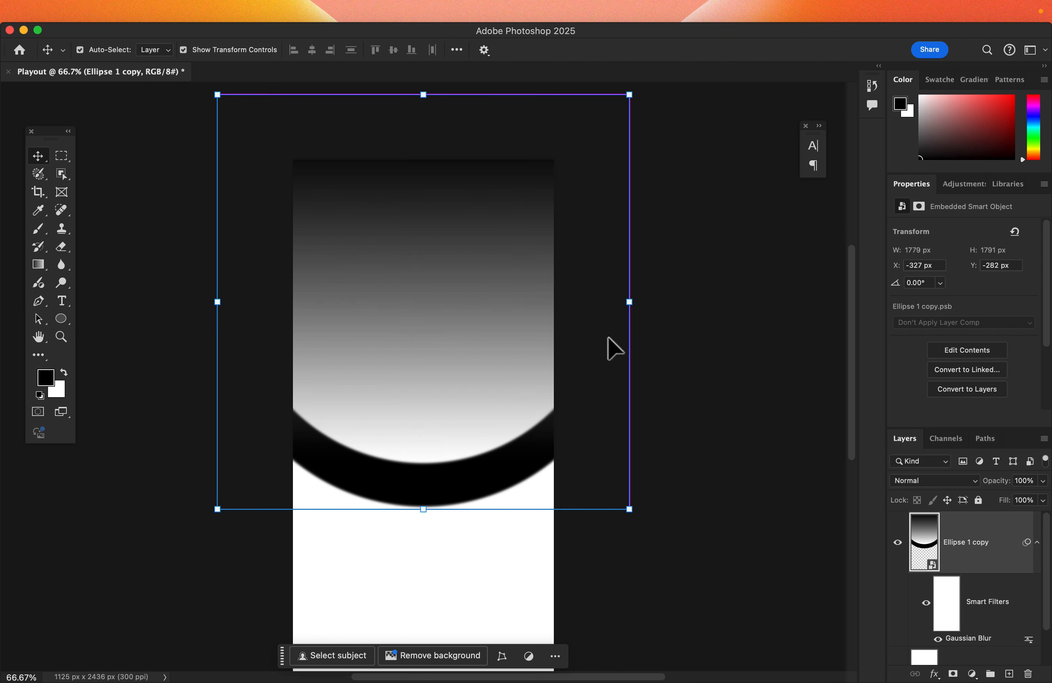
# Step: Create another new 1125 x 2436 px document named Displacement
pyautogui.press('super+n')
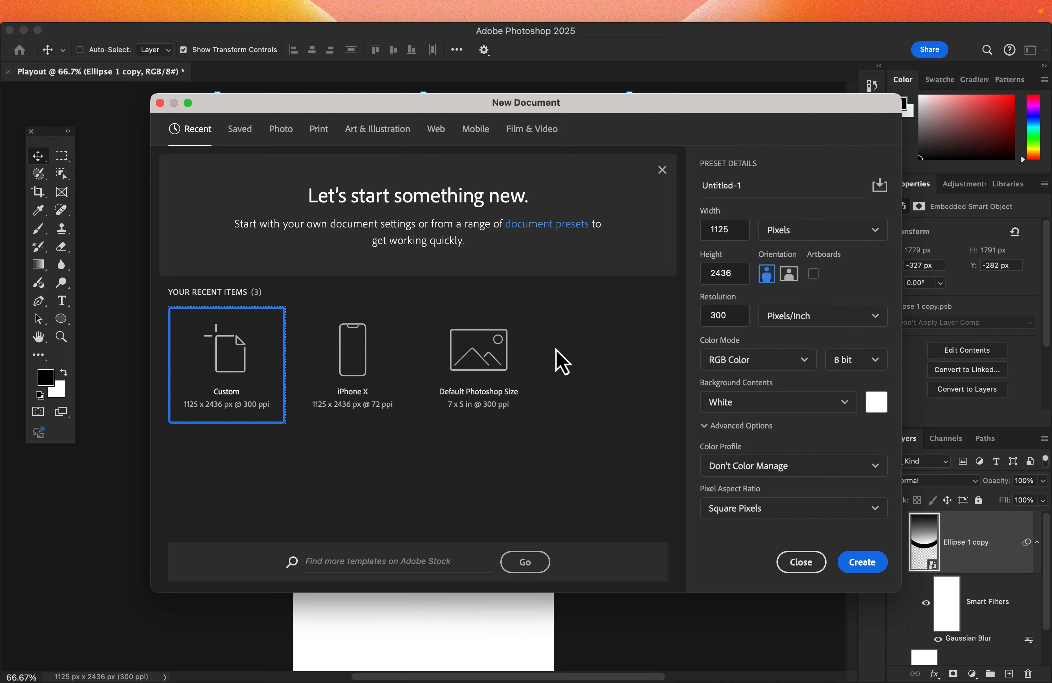
pyautogui.click(766, 187)
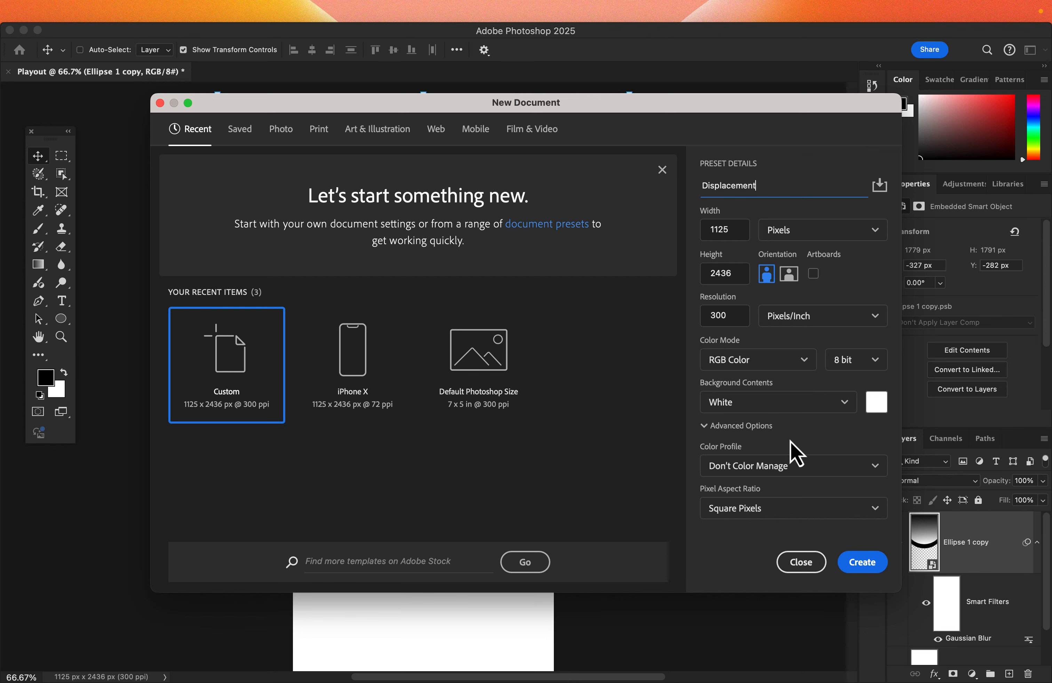
pyautogui.click(852, 564)
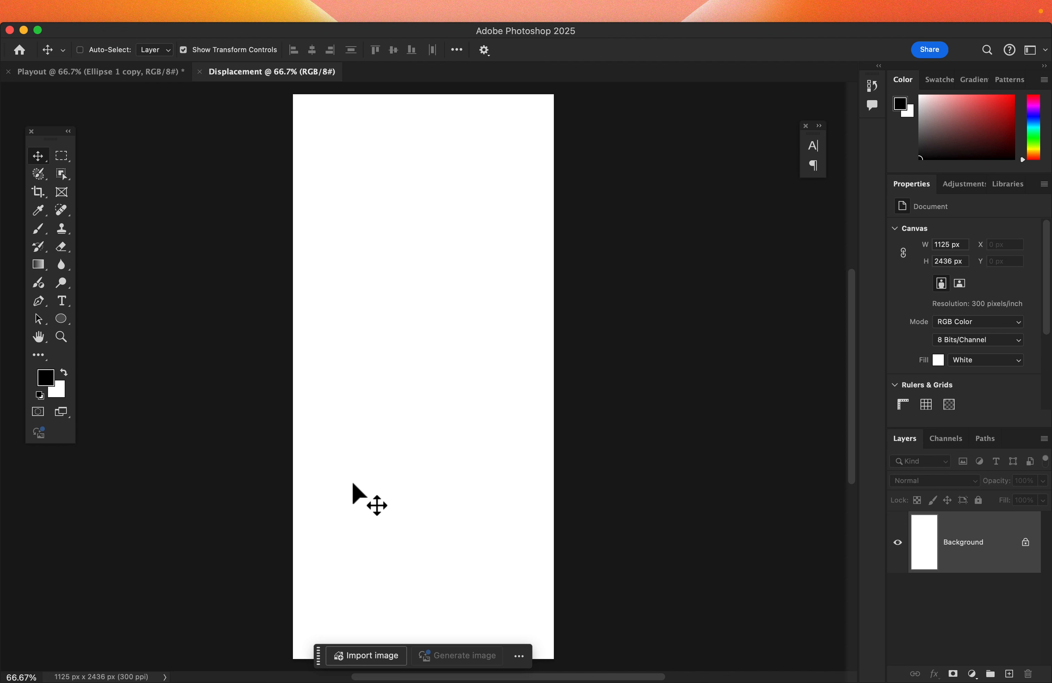
# Step: Draw a red rectangle about 1198 x 107 px across the bottom of the canvas with the Rectangle tool
pyautogui.click(62, 320)
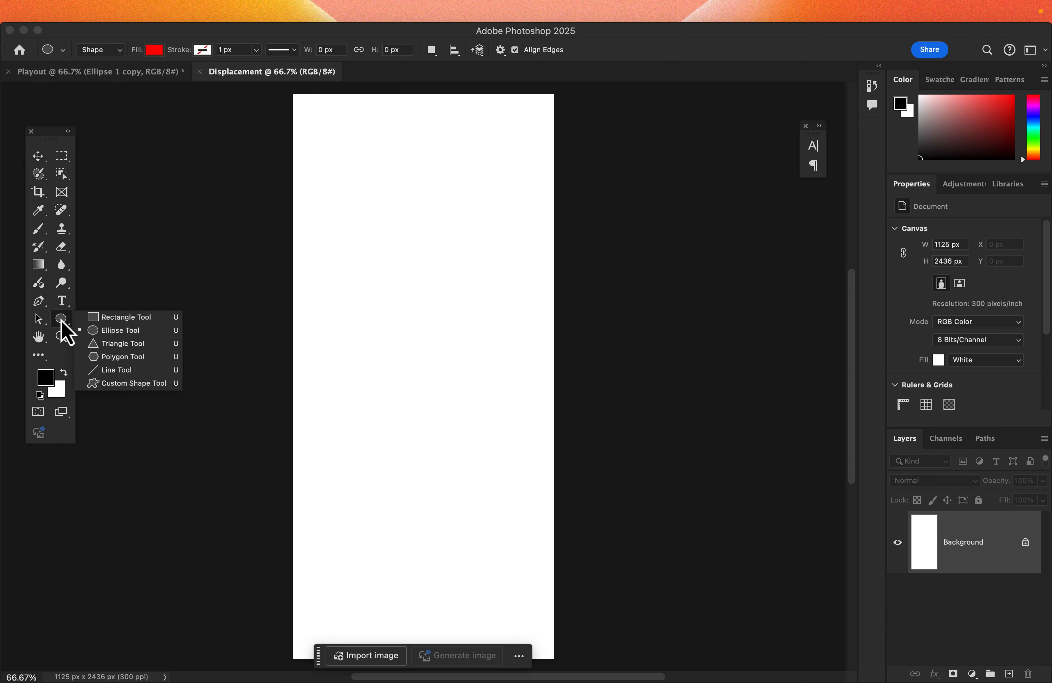
pyautogui.click(93, 317)
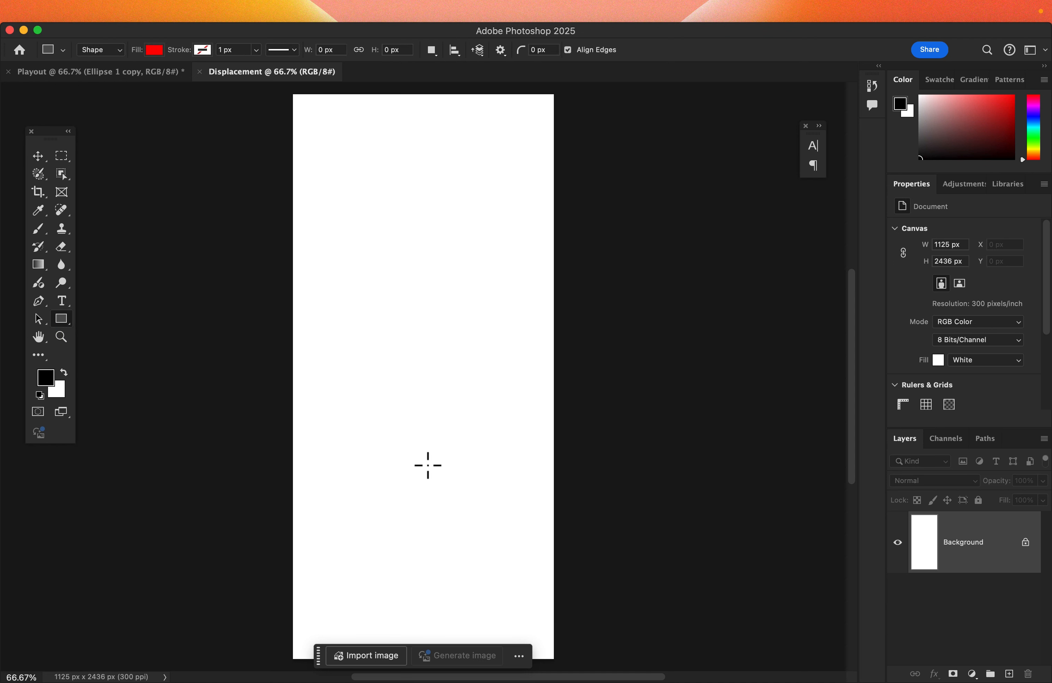
pyautogui.scroll(-3, 428, 469)
pyautogui.moveTo(290, 550); pyautogui.dragTo(567, 576)
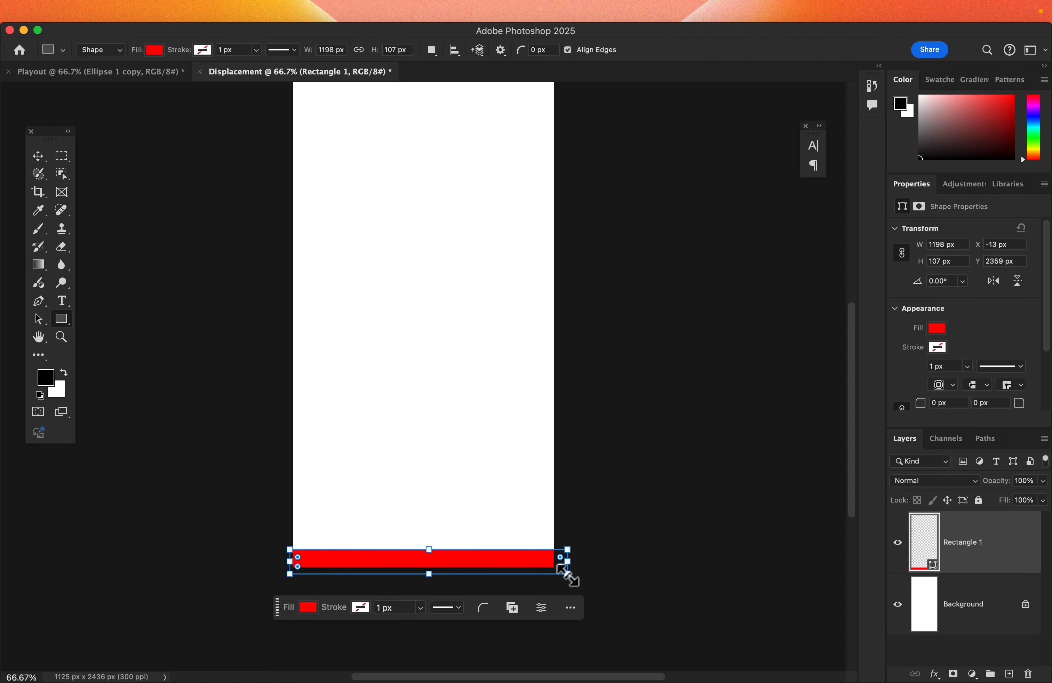
# Step: Change the rectangle's fill to a black-to-white linear gradient
pyautogui.click(937, 329)
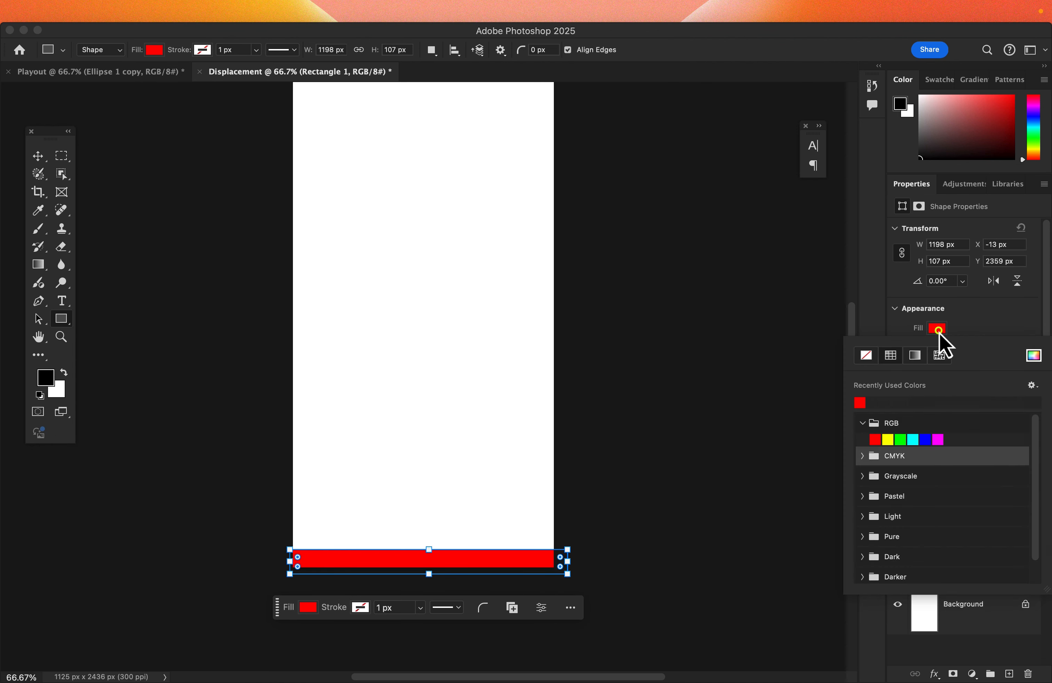
pyautogui.click(915, 356)
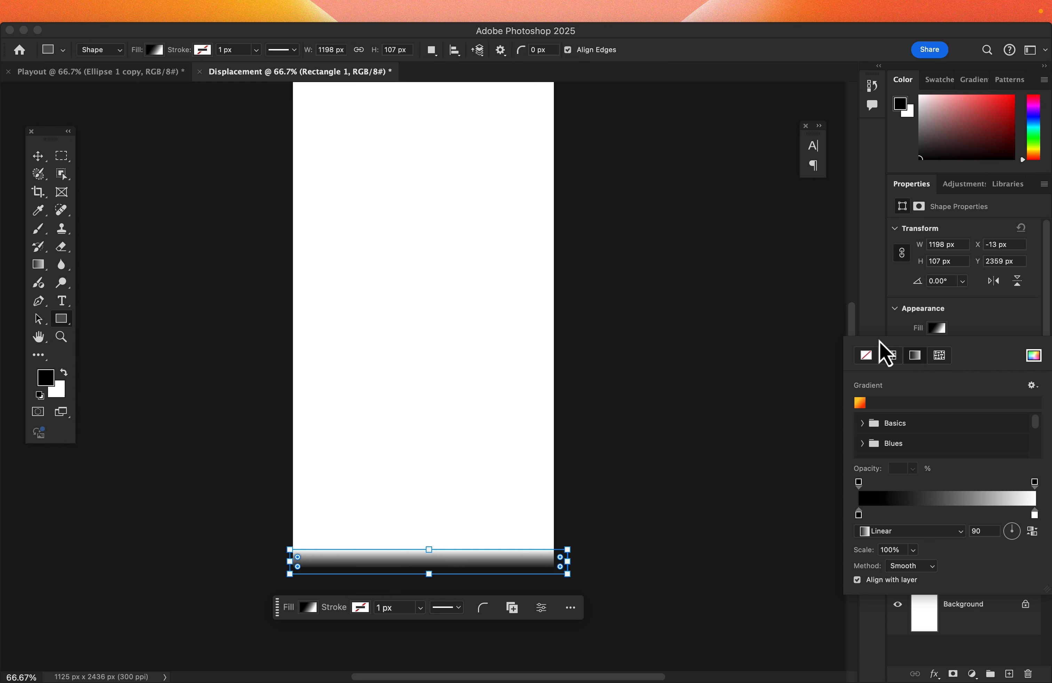
# Step: Shift the gradient rectangle slightly left and reduce its height to 97 px
pyautogui.click(40, 158)
pyautogui.moveTo(516, 564); pyautogui.dragTo(501, 563)
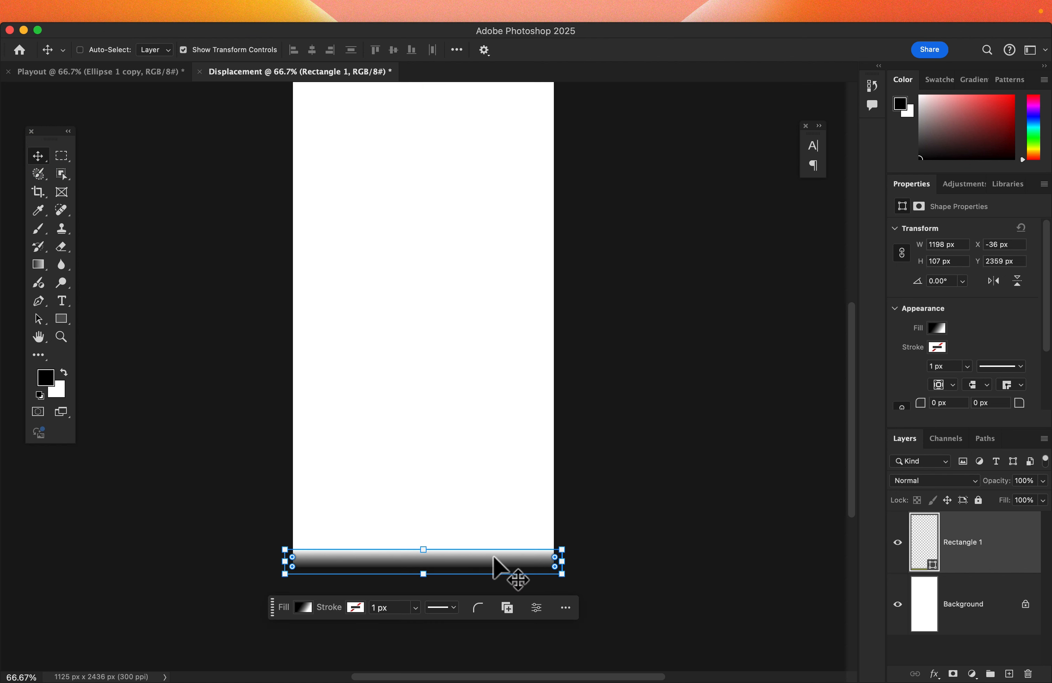
pyautogui.click(425, 549)
pyautogui.moveTo(427, 550); pyautogui.dragTo(429, 550)
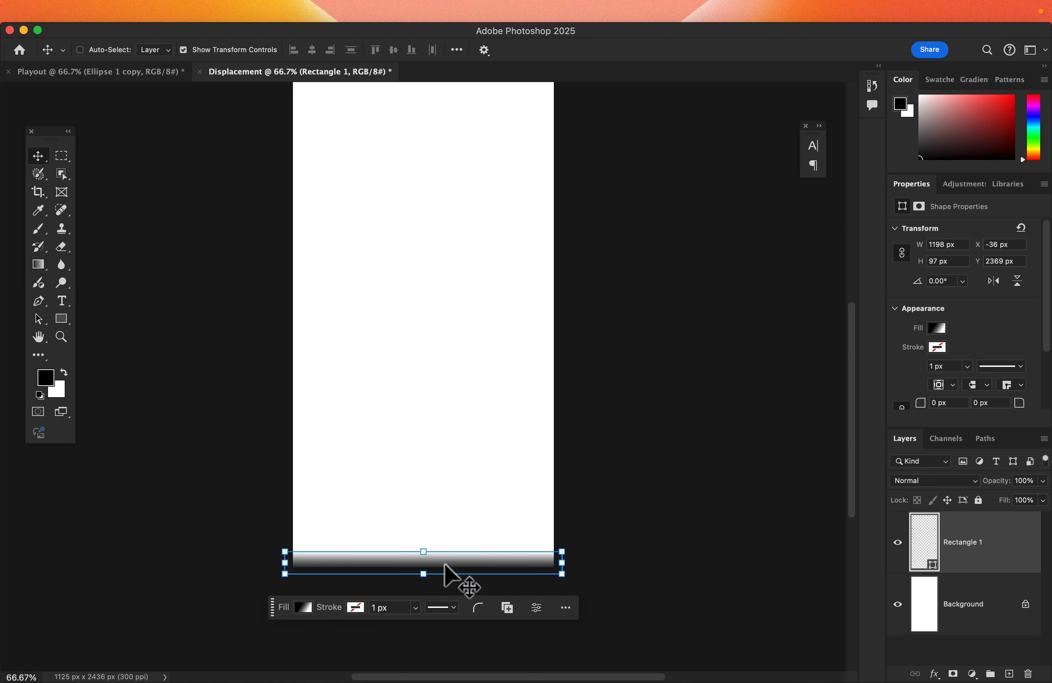
# Step: Duplicate the gradient rectangle repeatedly upward until horizontal stripes fill the whole canvas
pyautogui.scroll(5, 444, 565)
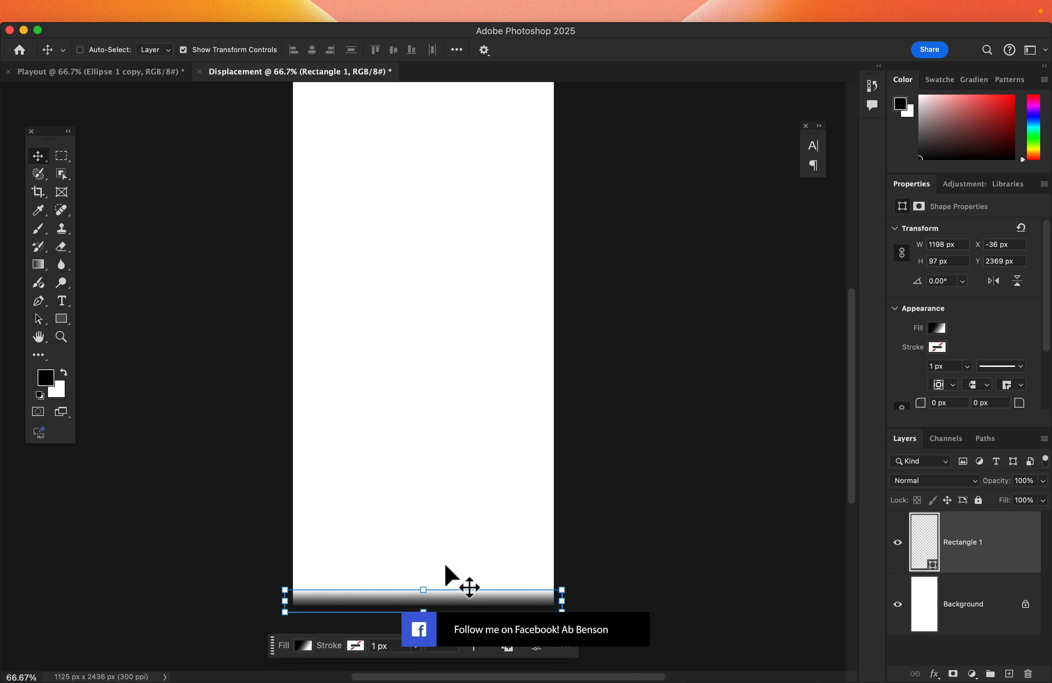
pyautogui.keyDown('alt'); pyautogui.moveTo(444, 606); pyautogui.dragTo(449, 549); pyautogui.keyUp('alt')
pyautogui.scroll(-2, 444, 579)
pyautogui.keyDown('alt'); pyautogui.moveTo(449, 492); pyautogui.dragTo(449, 466); pyautogui.keyUp('alt')
pyautogui.keyDown('shift'); pyautogui.click(971, 574); pyautogui.keyUp('shift')
pyautogui.scroll(5, 501, 591)
pyautogui.keyDown('alt'); pyautogui.moveTo(501, 591); pyautogui.dragTo(504, 451); pyautogui.keyUp('alt')
pyautogui.keyDown('alt'); pyautogui.moveTo(512, 311); pyautogui.dragTo(513, 170); pyautogui.keyUp('alt')
pyautogui.scroll(3, 494, 213)
pyautogui.keyDown('alt'); pyautogui.moveTo(493, 257); pyautogui.dragTo(493, 121); pyautogui.keyUp('alt')
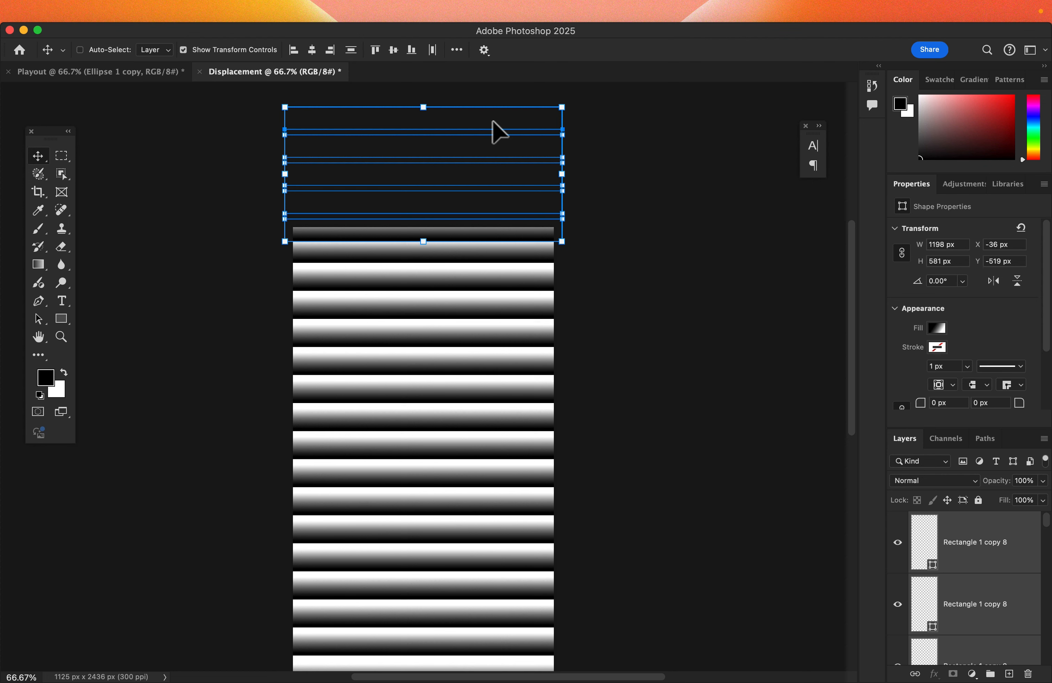
# Step: Save the document as Displacement.psd in Documents with maximized compatibility
pyautogui.press('super+s')
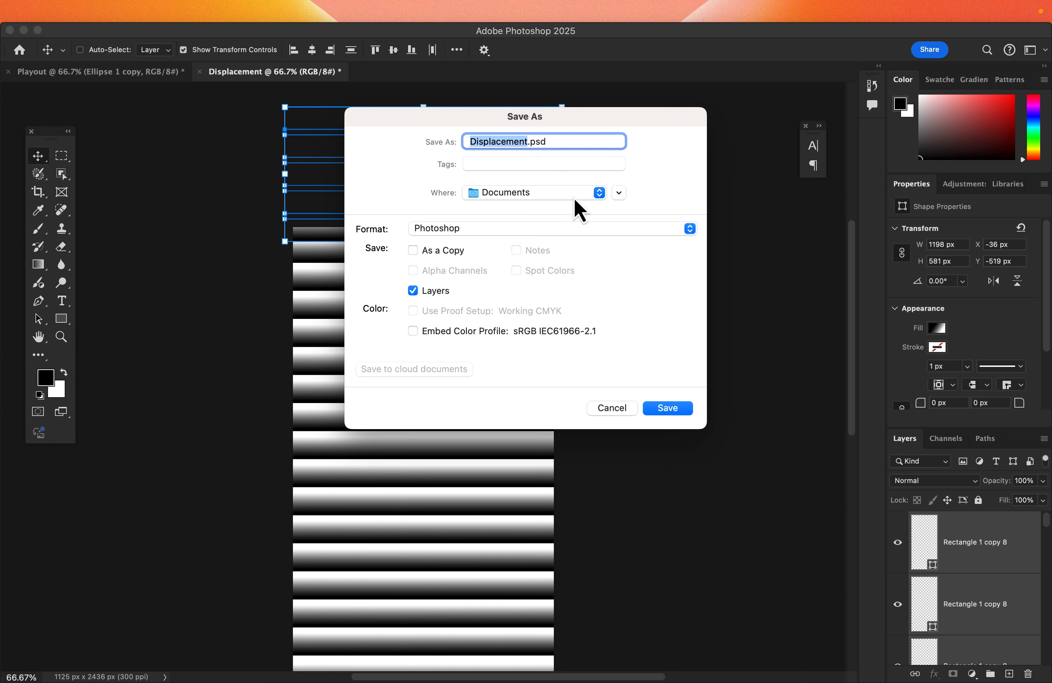
pyautogui.click(665, 411)
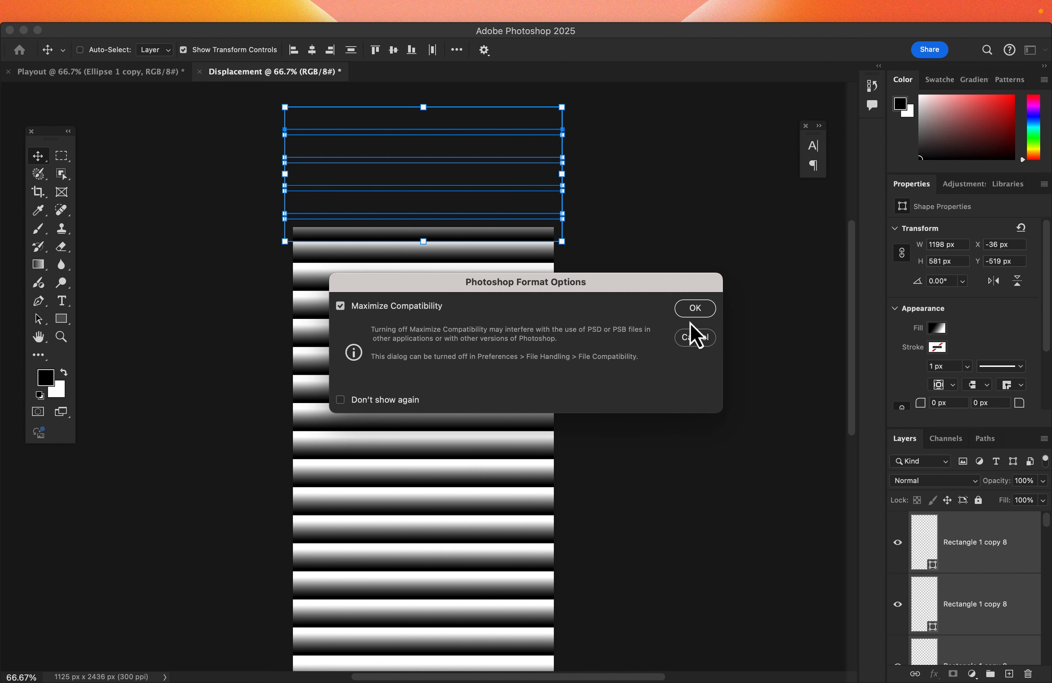
pyautogui.click(692, 310)
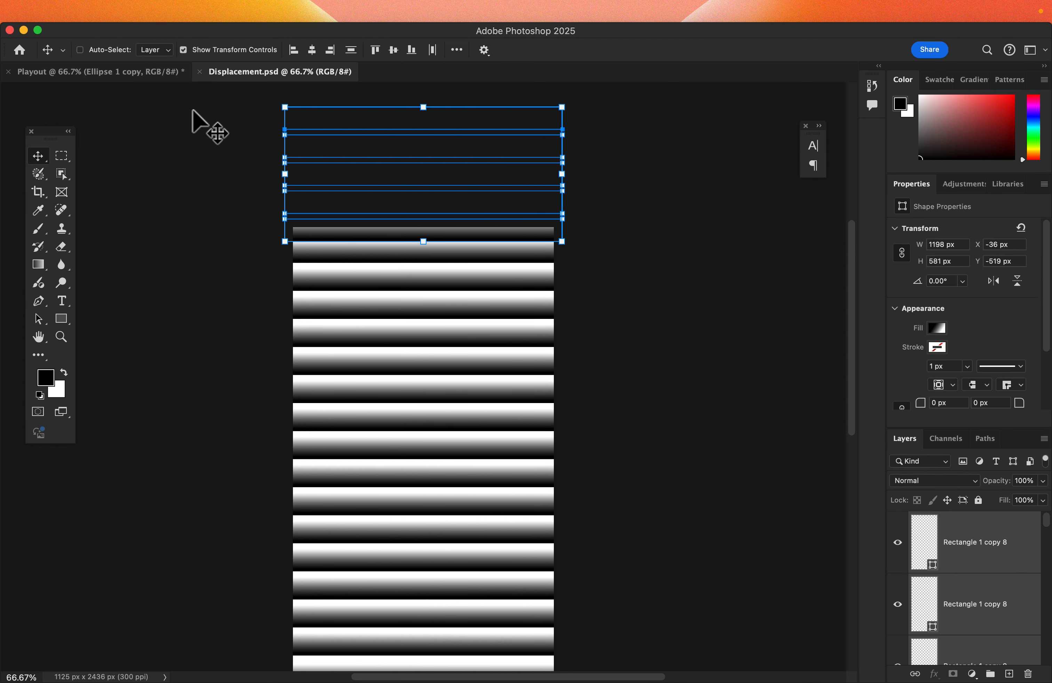
# Step: Switch to the Playout document and open the Glass distortion in the Filter Gallery for the smart object
pyautogui.click(97, 74)
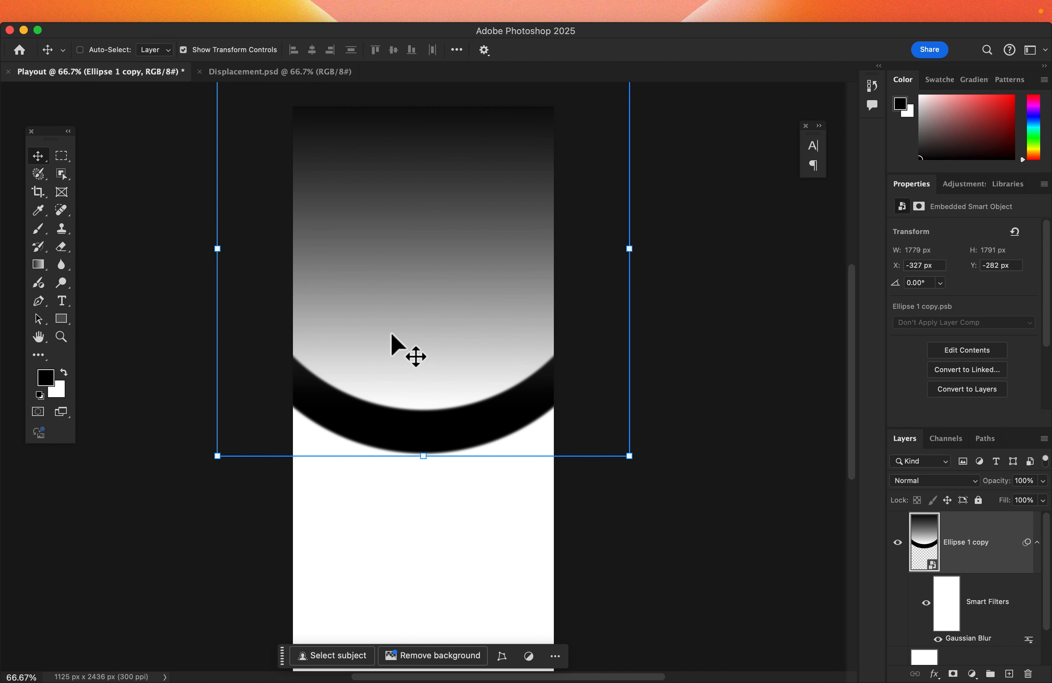
pyautogui.moveTo(313, 9)
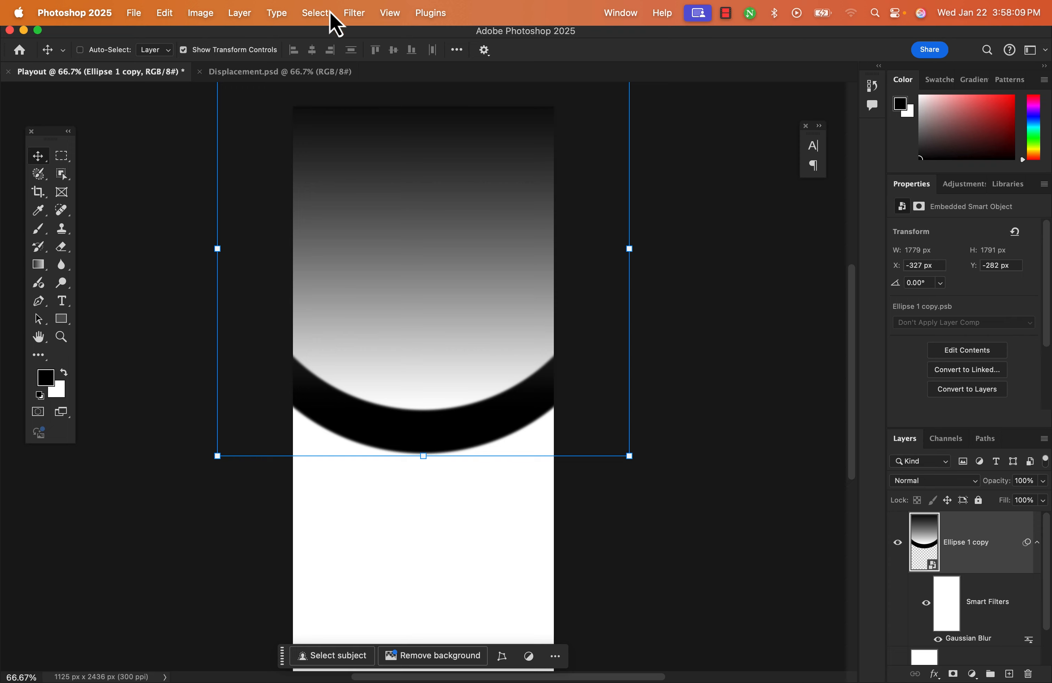
pyautogui.click(354, 12)
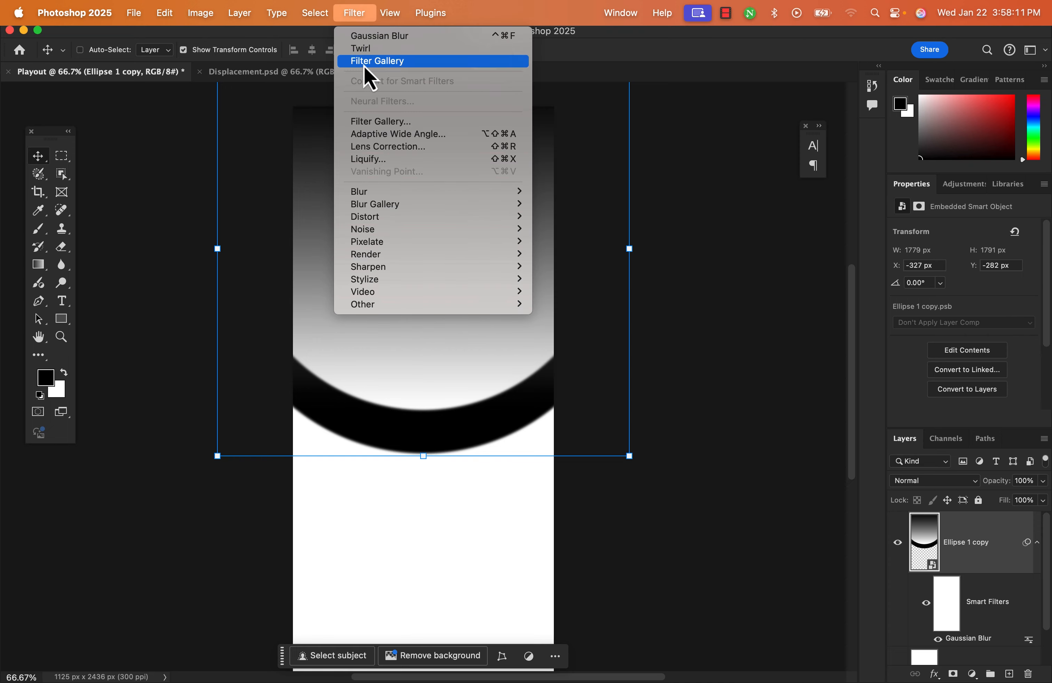
pyautogui.click(376, 126)
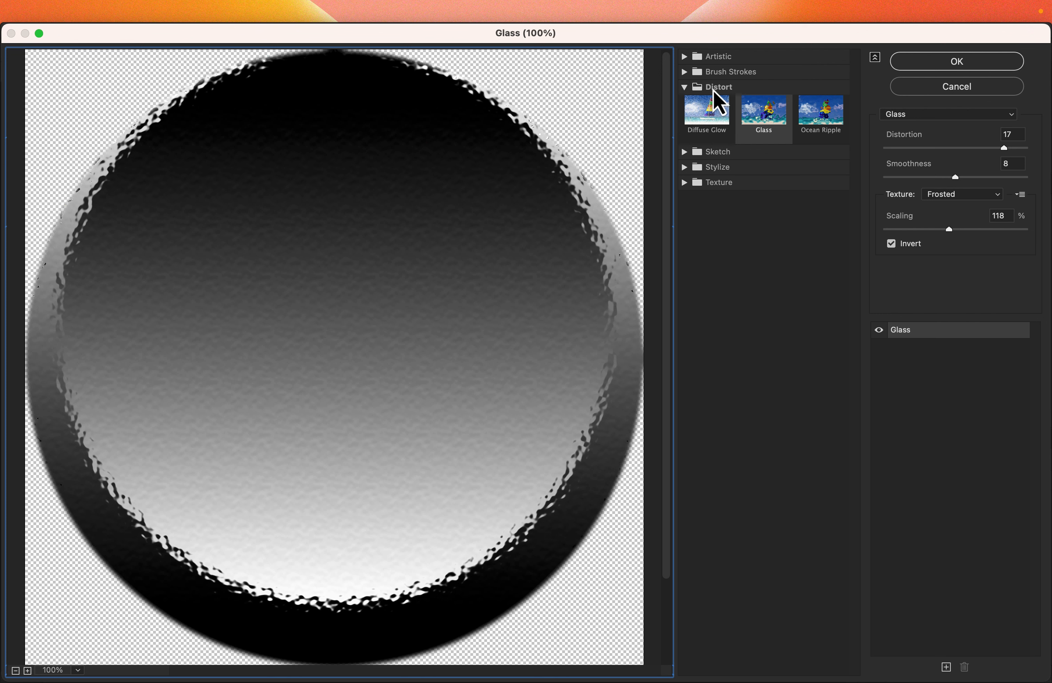
pyautogui.click(766, 121)
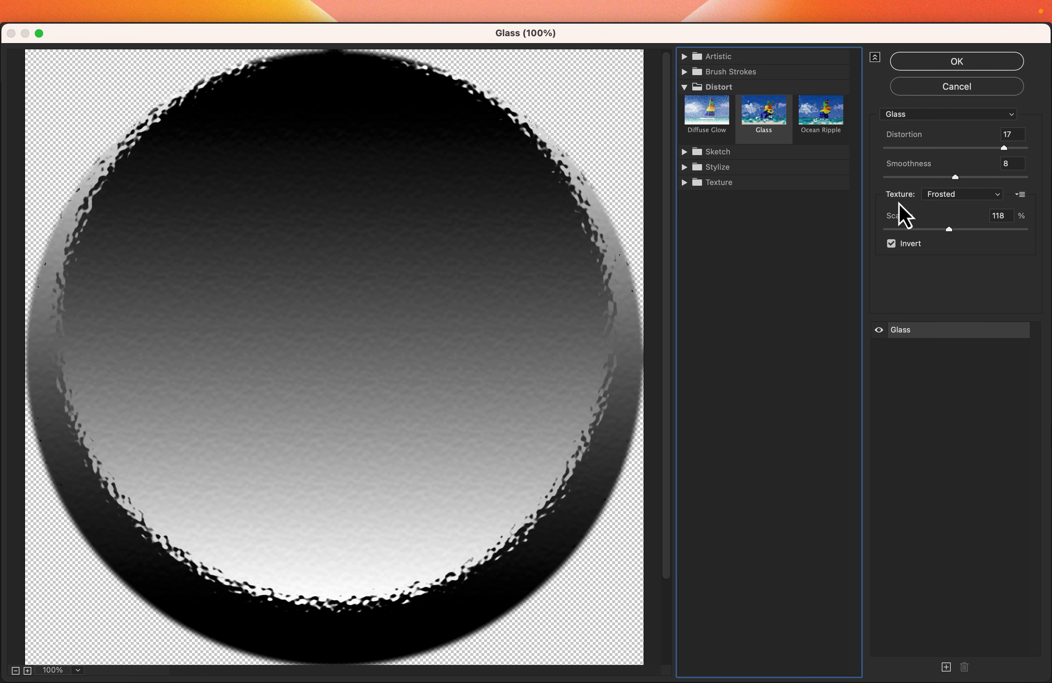
# Step: Load Displacement.psd from Documents as the Glass filter's texture
pyautogui.click(1021, 196)
pyautogui.click(986, 211)
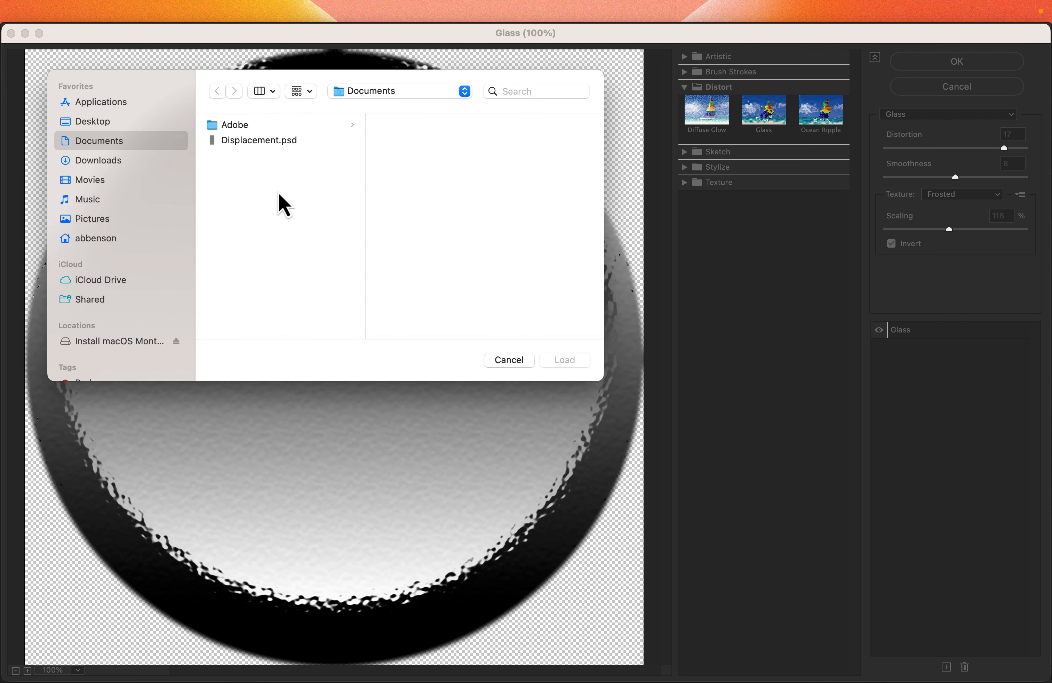
pyautogui.click(240, 142)
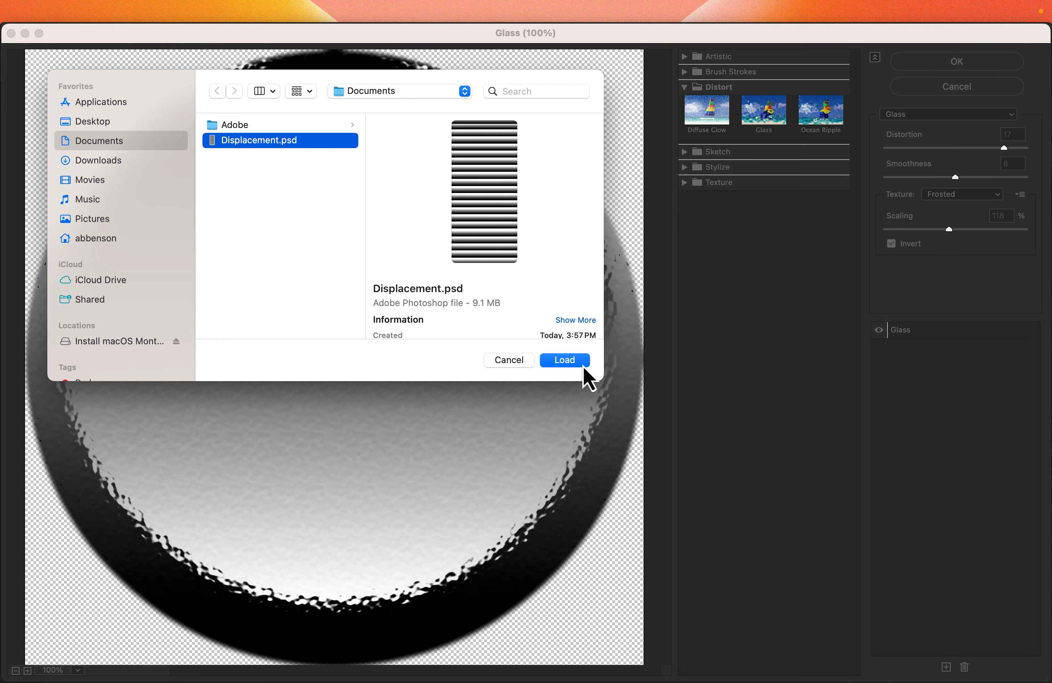
pyautogui.click(572, 363)
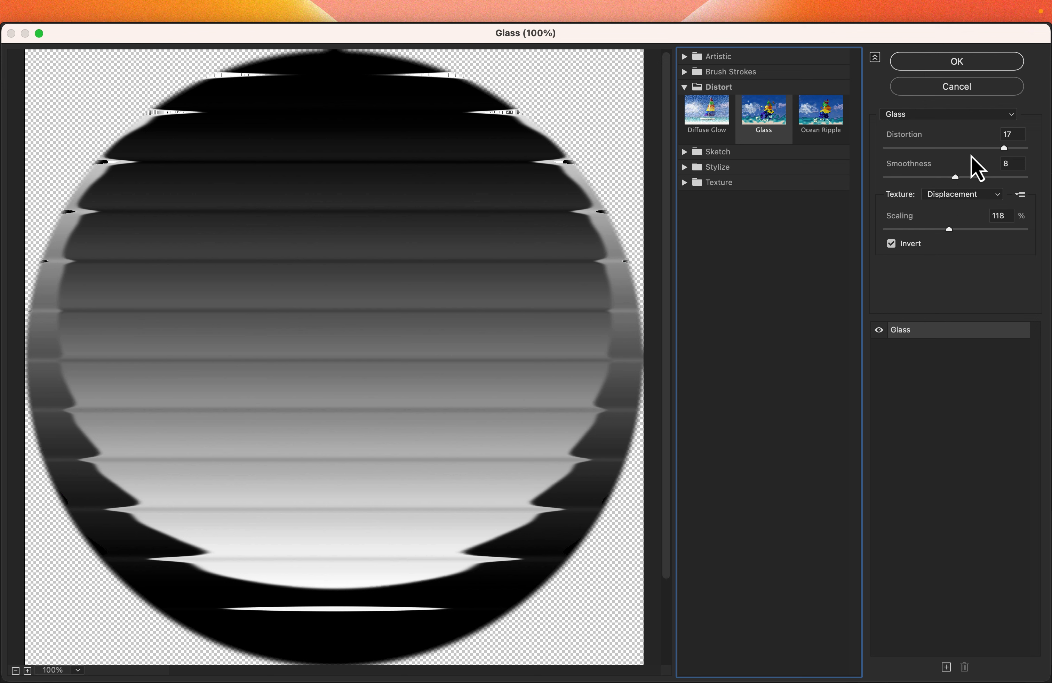
# Step: Set the texture scaling to 98% and apply the Glass filter
pyautogui.moveTo(948, 230); pyautogui.dragTo(928, 233)
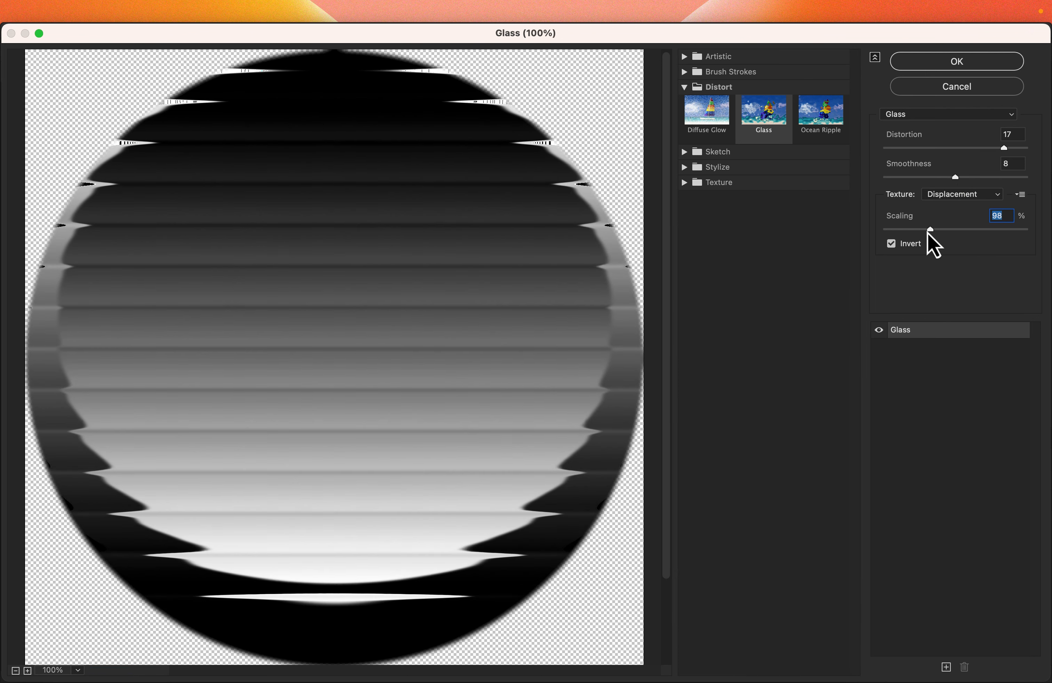
pyautogui.click(1003, 151)
pyautogui.click(922, 66)
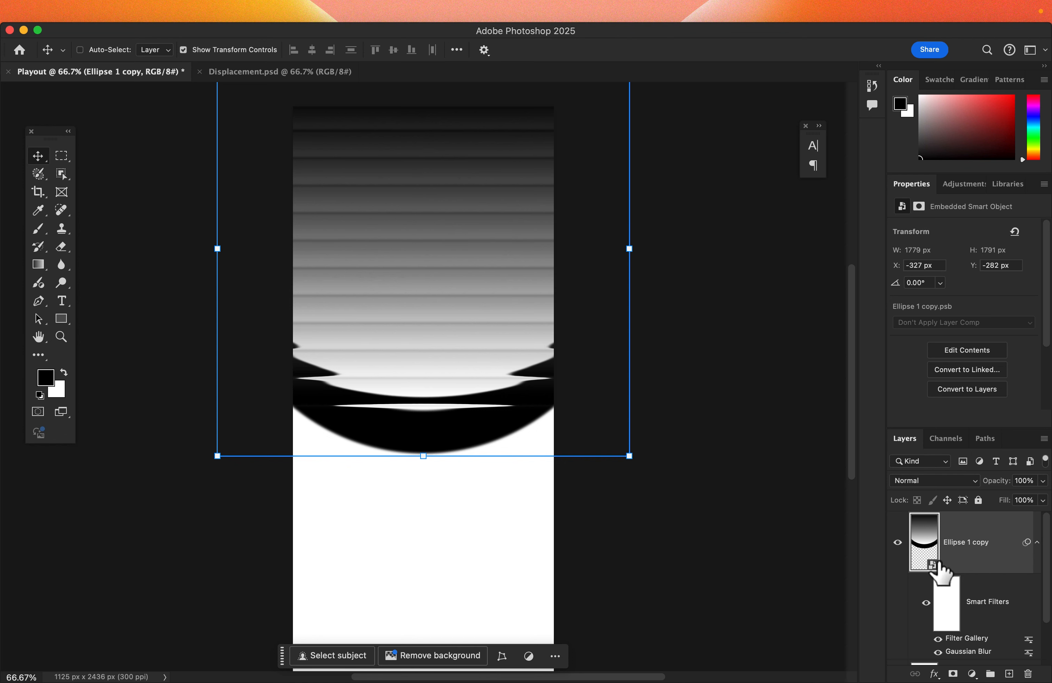
# Step: Fill the Background layer with black
pyautogui.scroll(-2, 982, 605)
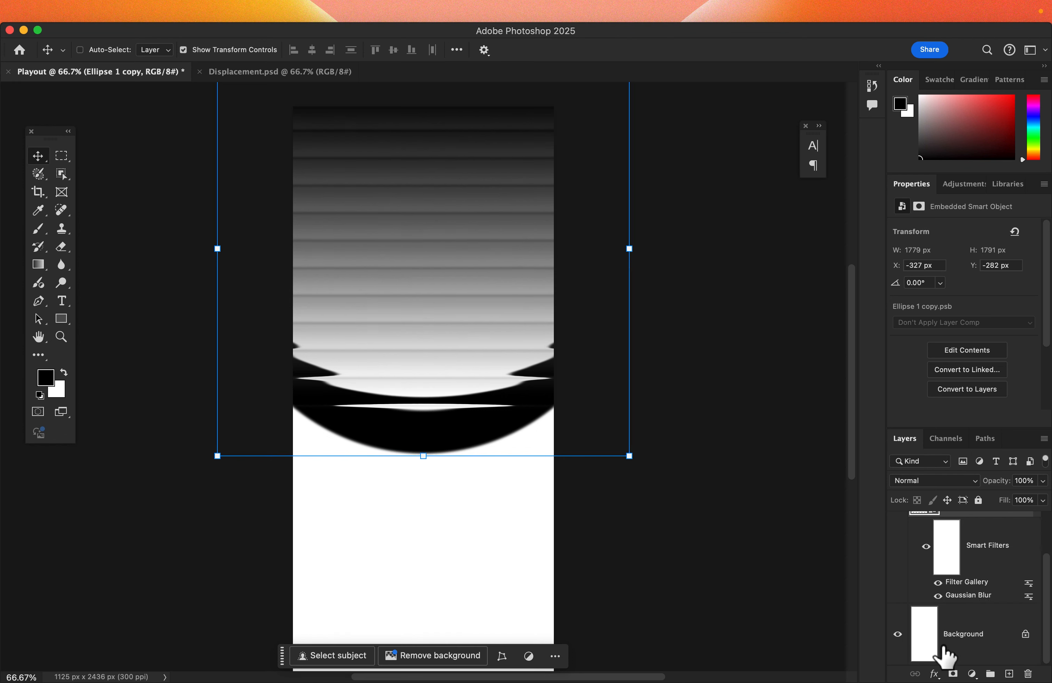
pyautogui.click(934, 644)
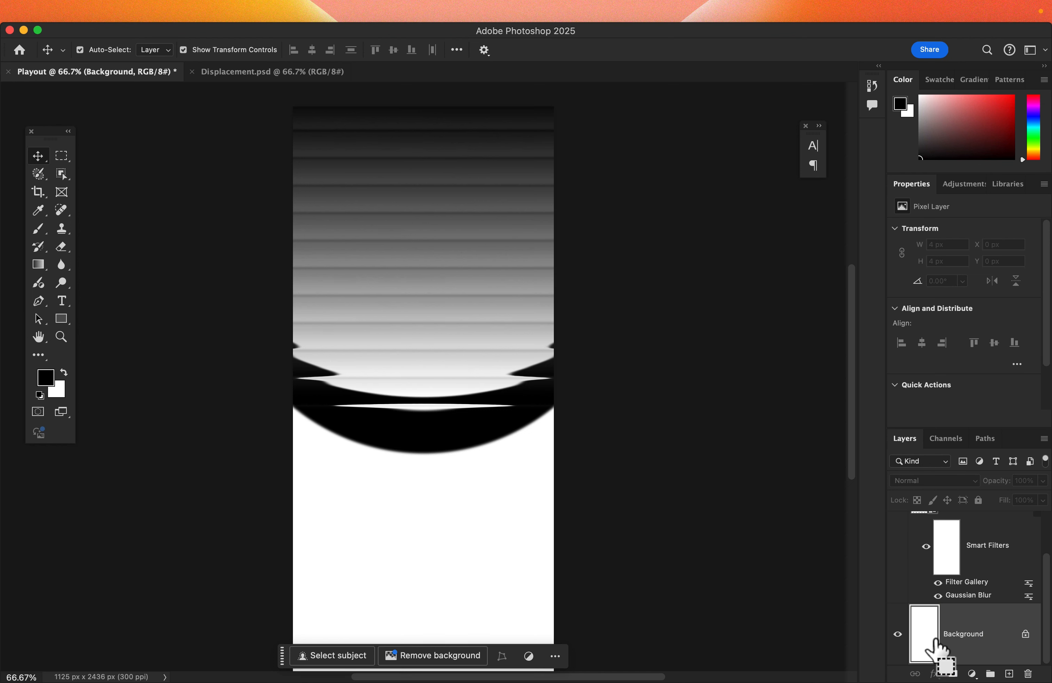
pyautogui.hotkey('alt', 'BackSpace')
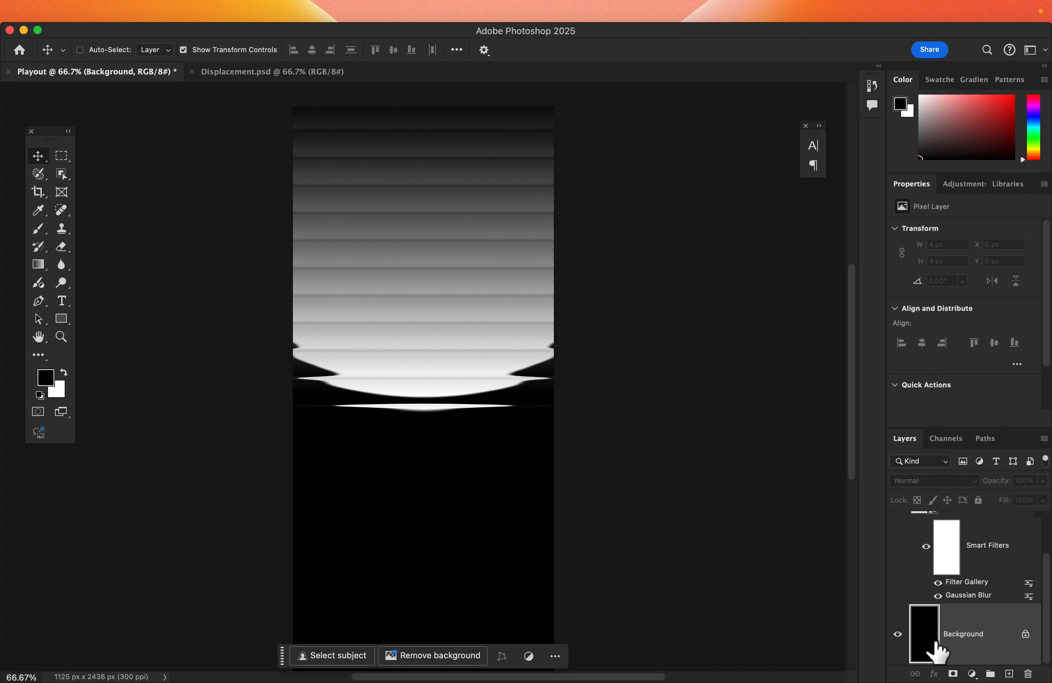
# Step: Add a Gradient Map adjustment layer above the Ellipse 1 copy smart object
pyautogui.click(985, 597)
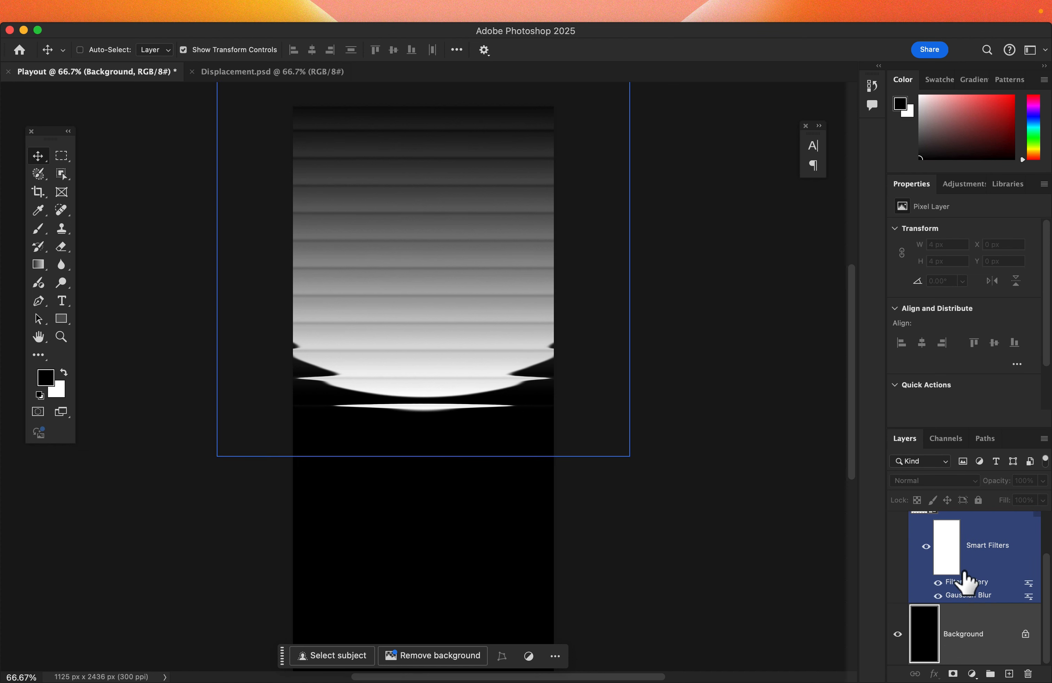
pyautogui.scroll(2, 967, 581)
pyautogui.click(961, 542)
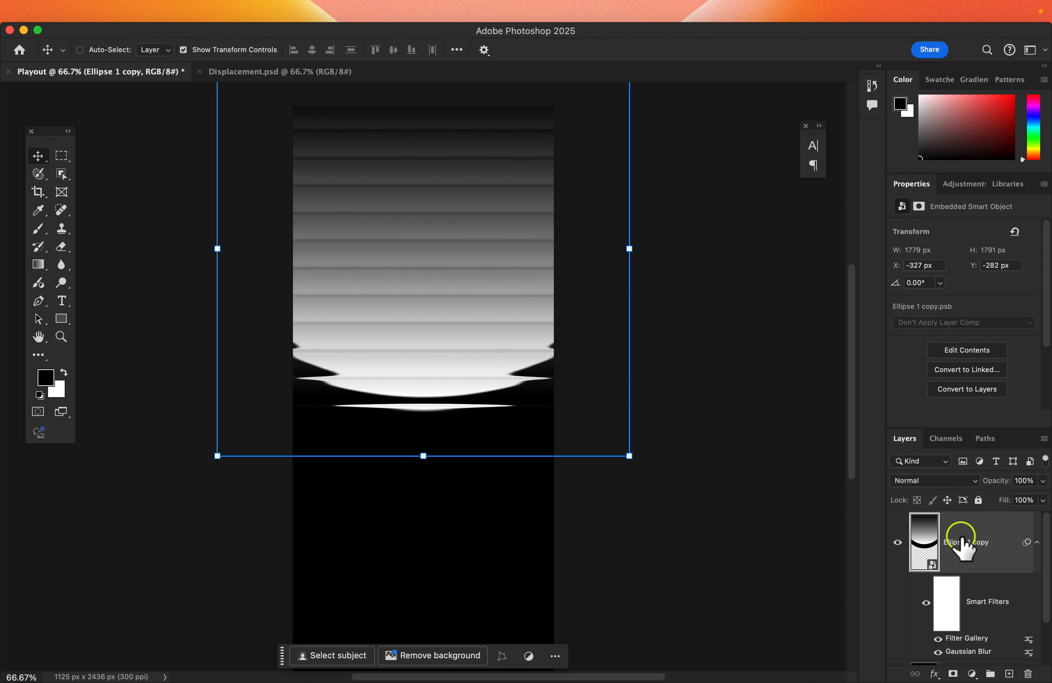
pyautogui.click(972, 674)
pyautogui.scroll(-3, 987, 666)
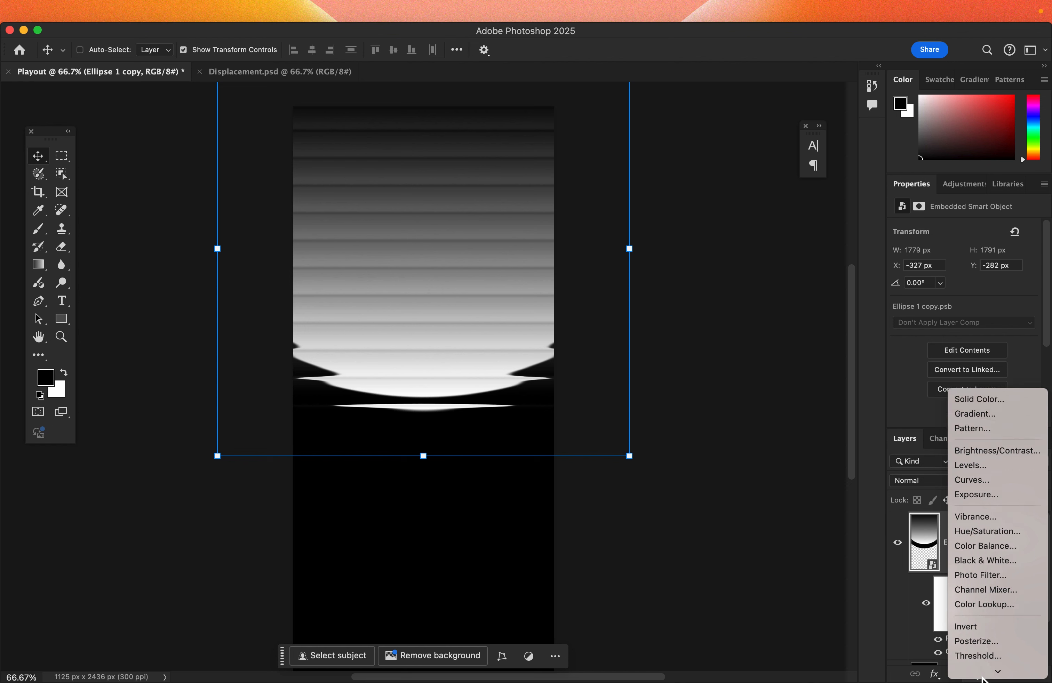
pyautogui.click(991, 655)
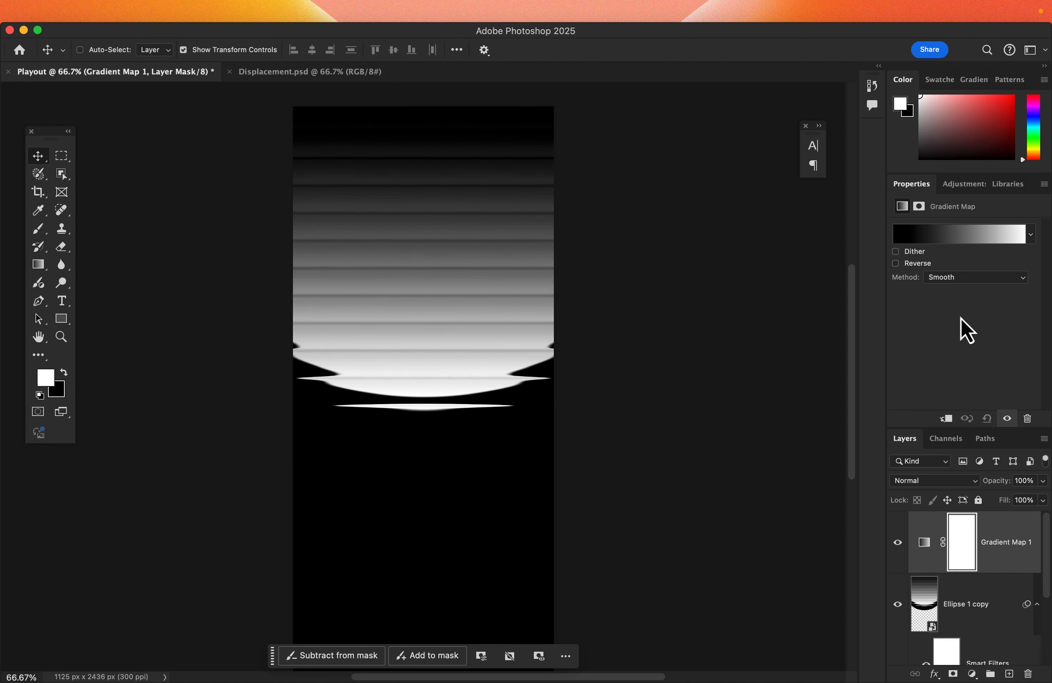
# Step: Set the gradient map to the Orange_05 preset from the Oranges folder
pyautogui.click(931, 239)
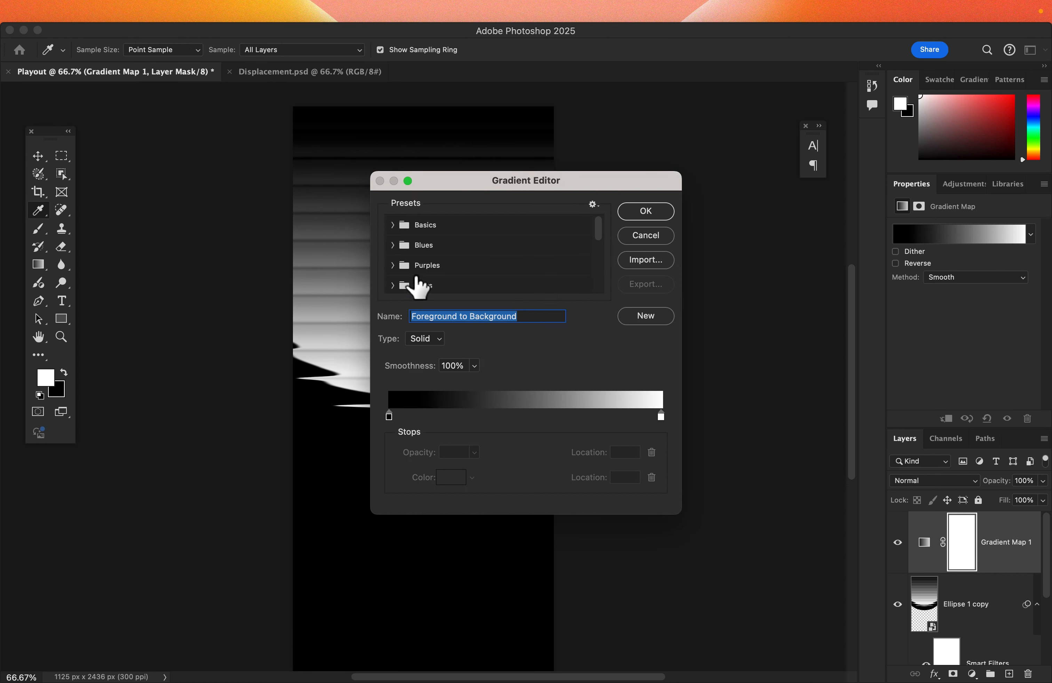
pyautogui.scroll(-2, 420, 283)
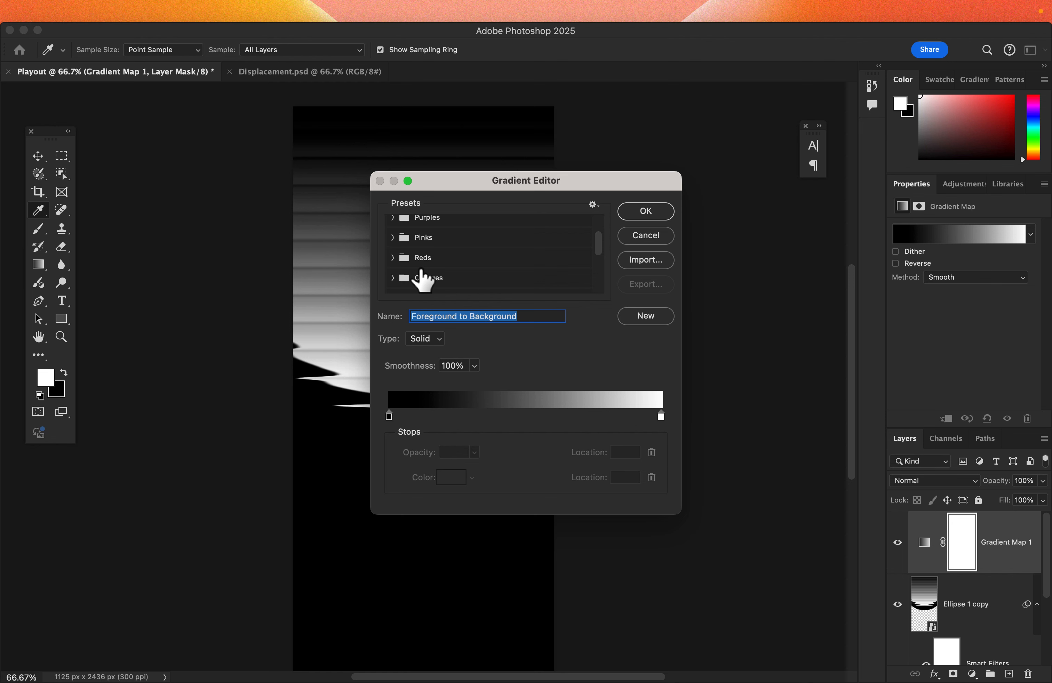
pyautogui.click(393, 278)
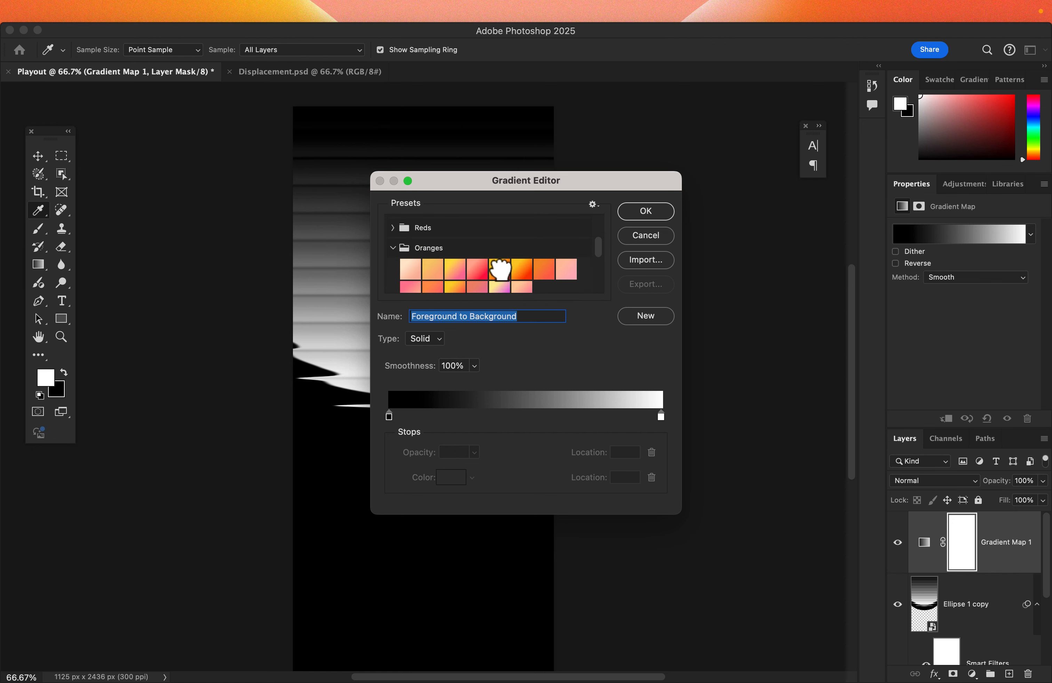
pyautogui.click(500, 268)
pyautogui.click(528, 269)
pyautogui.click(497, 270)
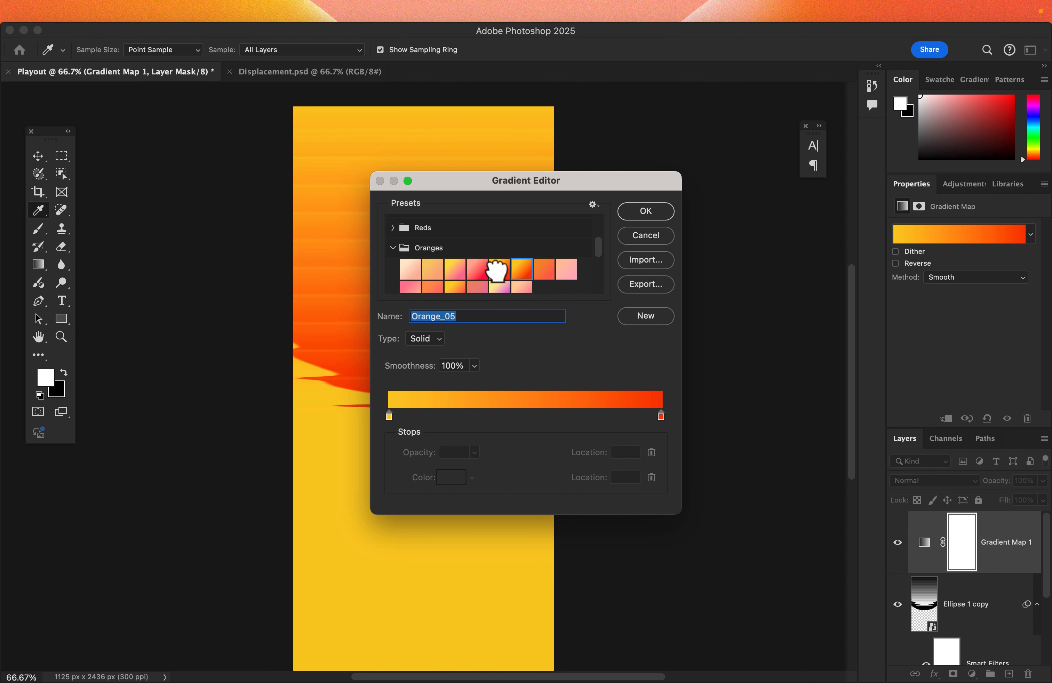
pyautogui.click(512, 271)
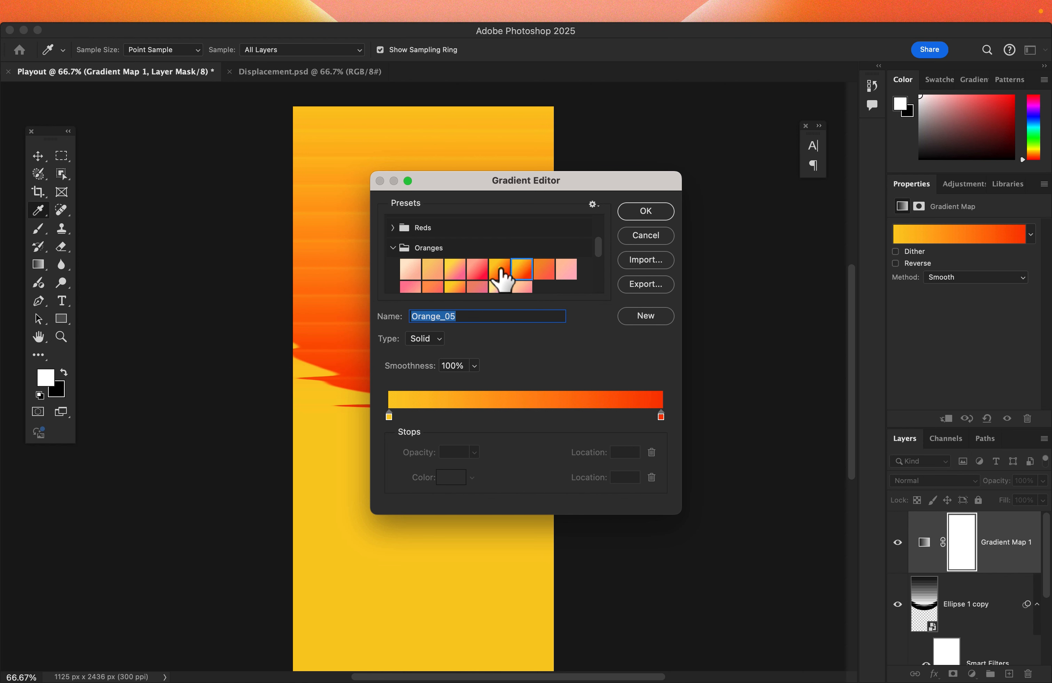
pyautogui.click(500, 268)
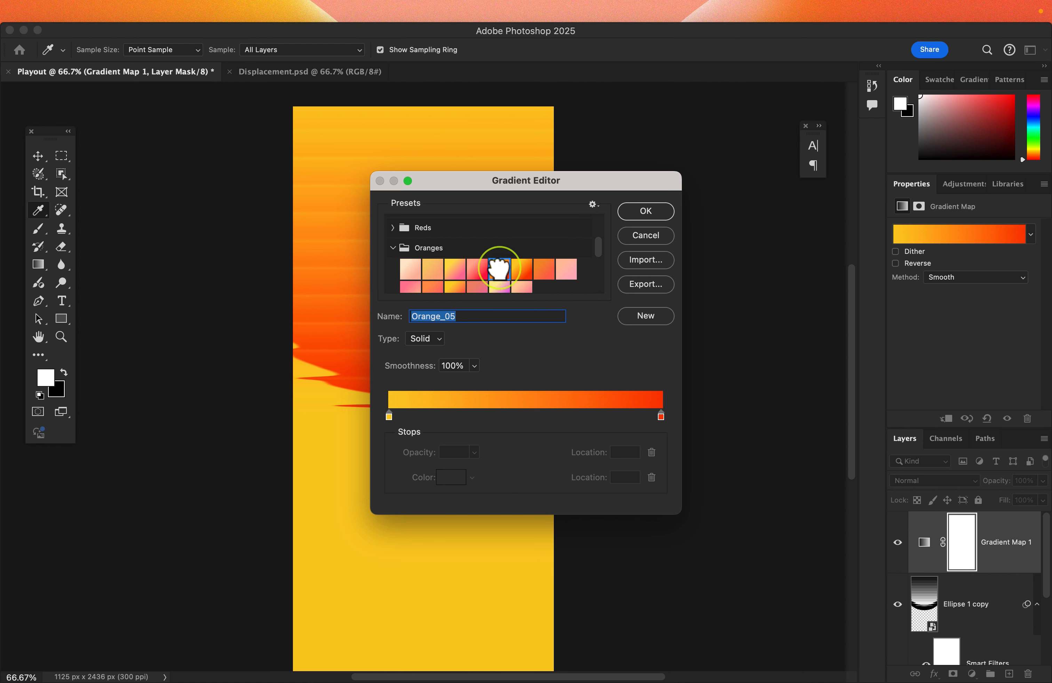
pyautogui.click(631, 217)
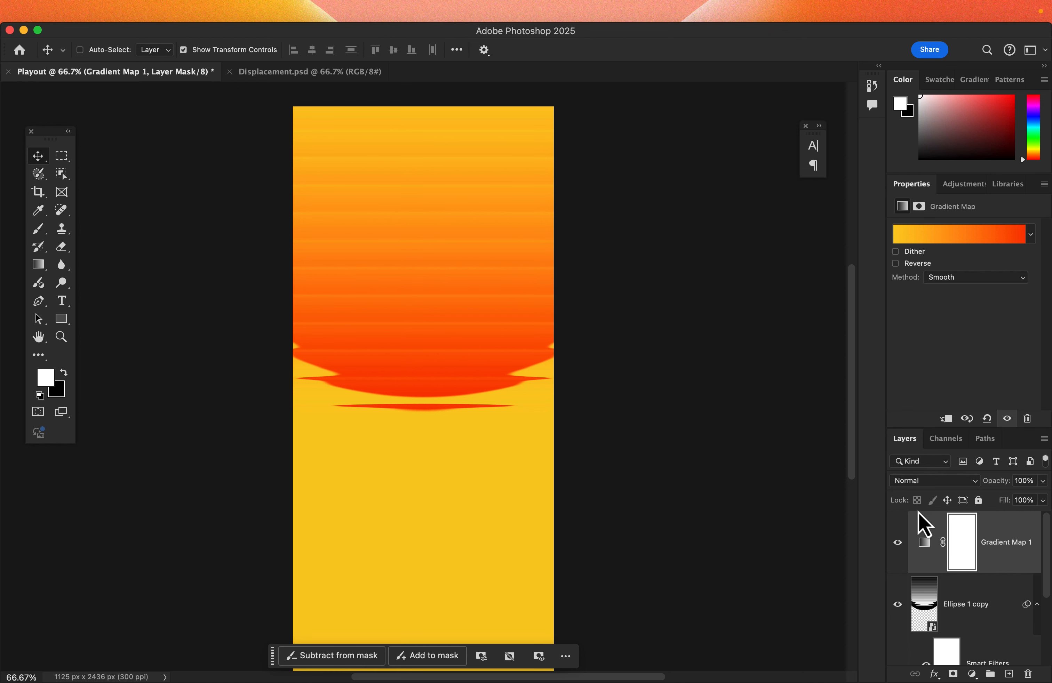
# Step: Change the gradient map layer's blend mode to Color Burn
pyautogui.click(917, 483)
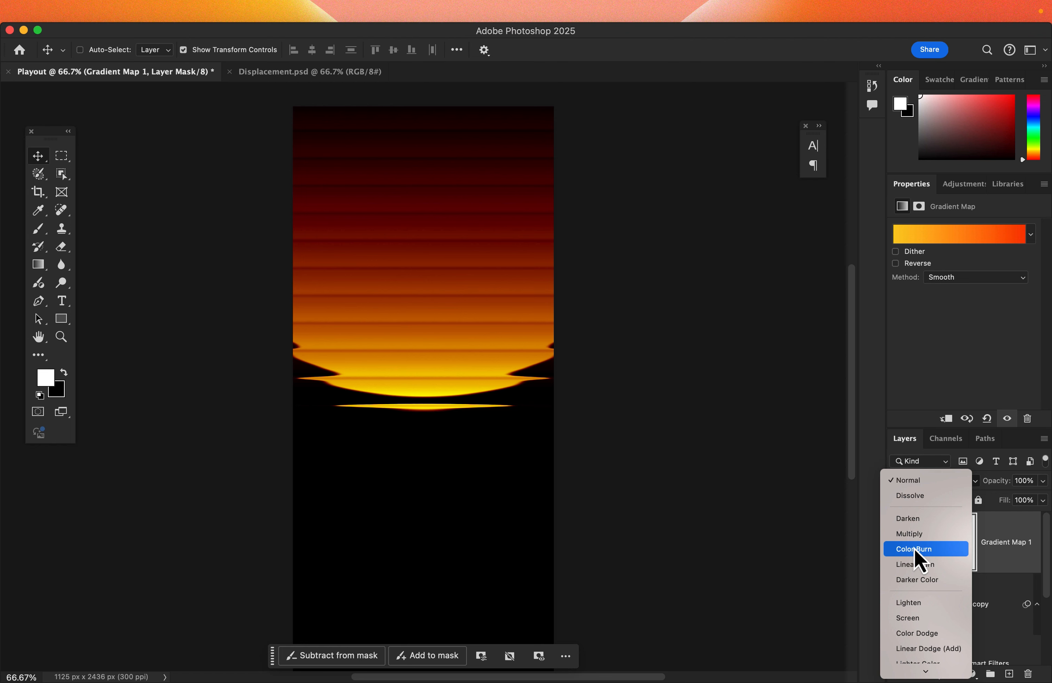
pyautogui.click(915, 551)
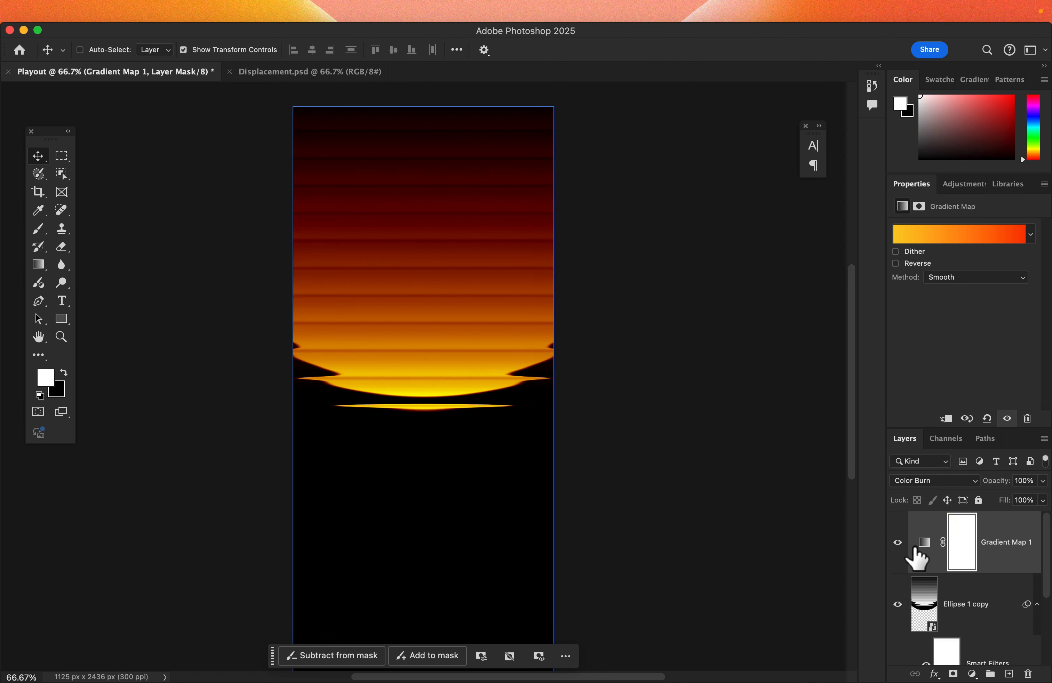
# Step: Apply a Twirl filter with a 50° angle to the Ellipse 1 copy smart object
pyautogui.click(926, 613)
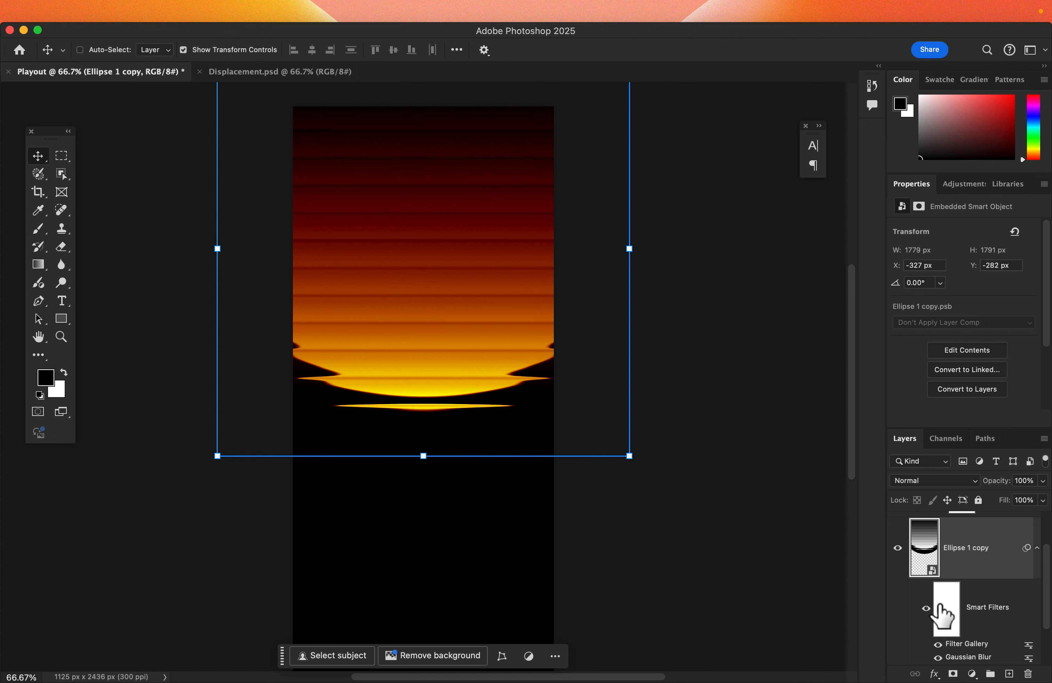
pyautogui.click(932, 549)
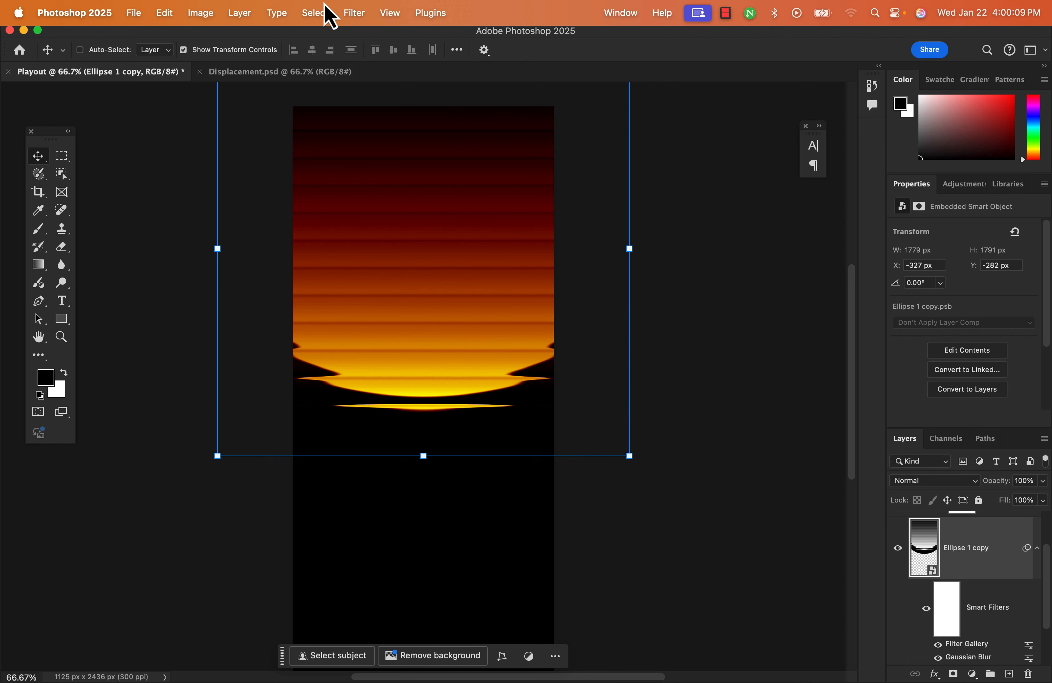
pyautogui.click(355, 12)
pyautogui.moveTo(378, 218)
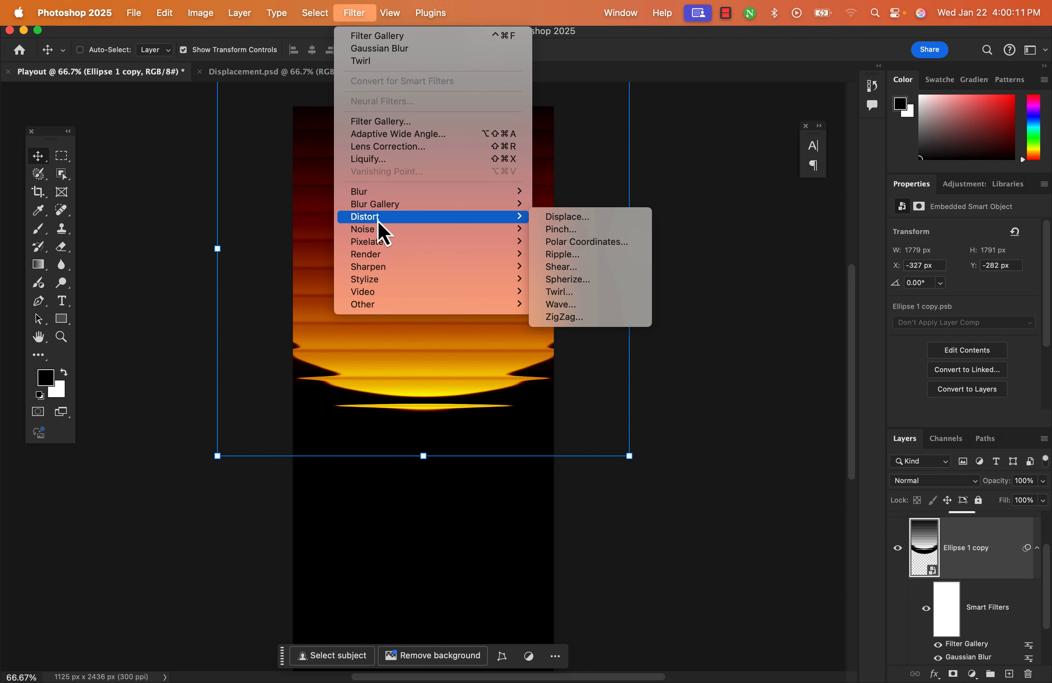
pyautogui.click(563, 292)
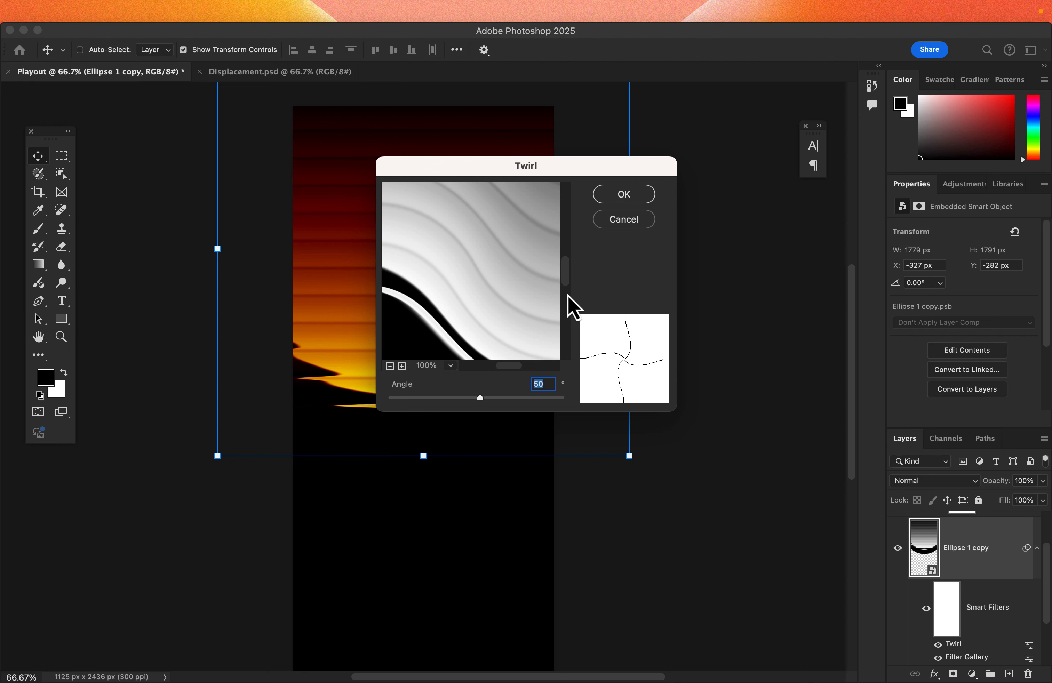
pyautogui.click(612, 196)
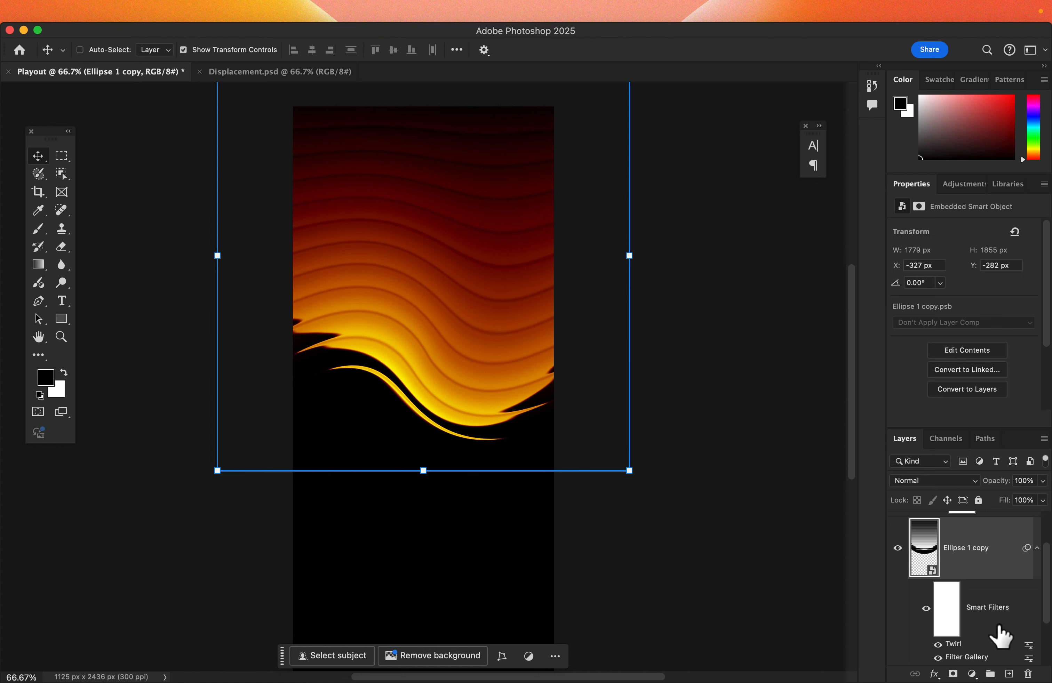
# Step: Group the Gradient Map 1 and Ellipse 1 copy layers together
pyautogui.scroll(-2, 998, 629)
pyautogui.scroll(-2, 996, 622)
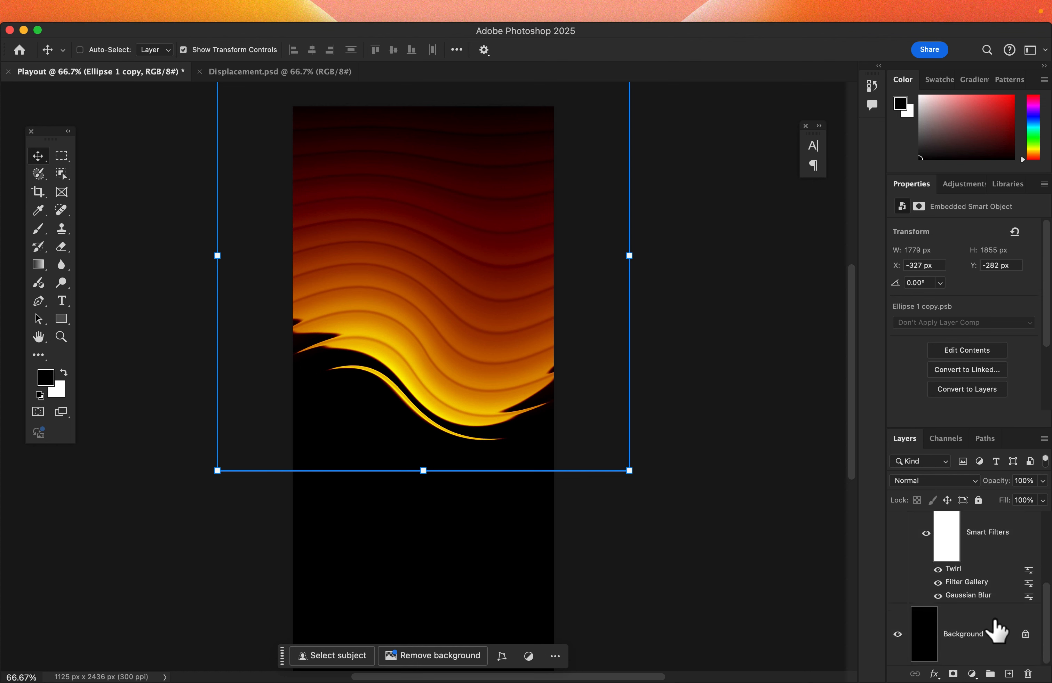
pyautogui.scroll(2, 996, 623)
pyautogui.click(1009, 563)
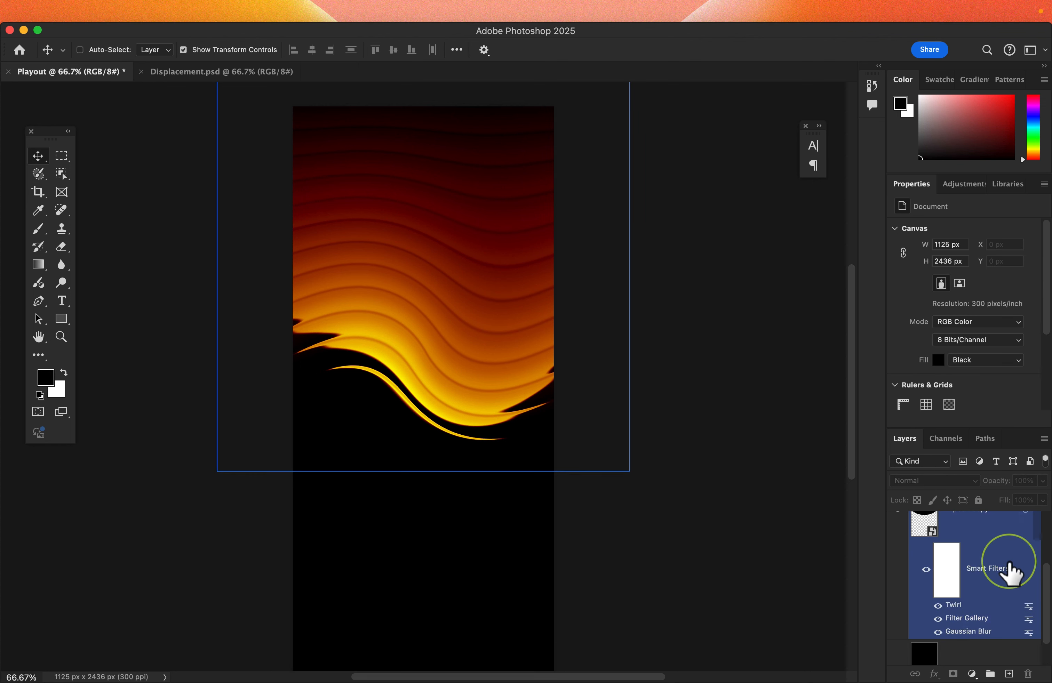
pyautogui.scroll(3, 1010, 563)
pyautogui.click(1010, 555)
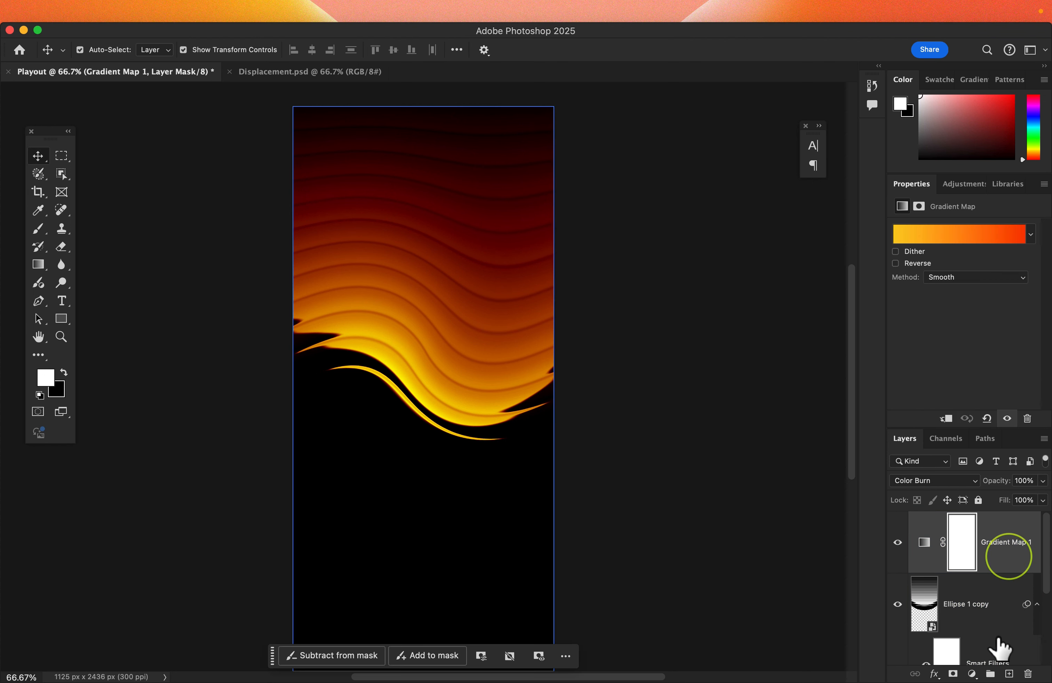
pyautogui.keyDown('shift'); pyautogui.click(996, 618); pyautogui.keyUp('shift')
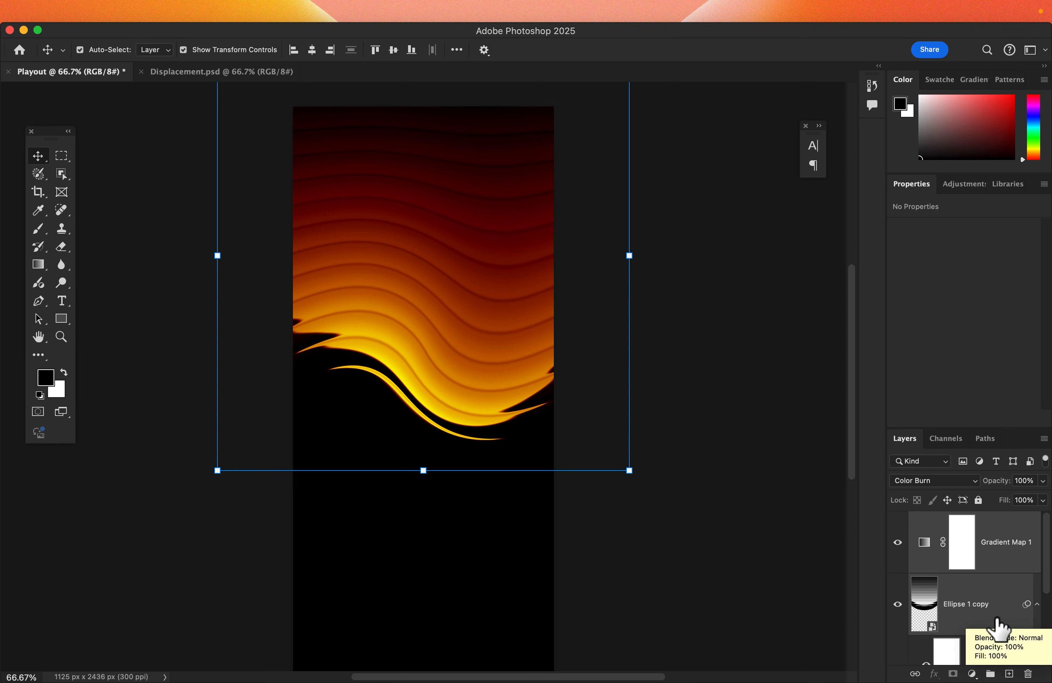
pyautogui.press('super+g')
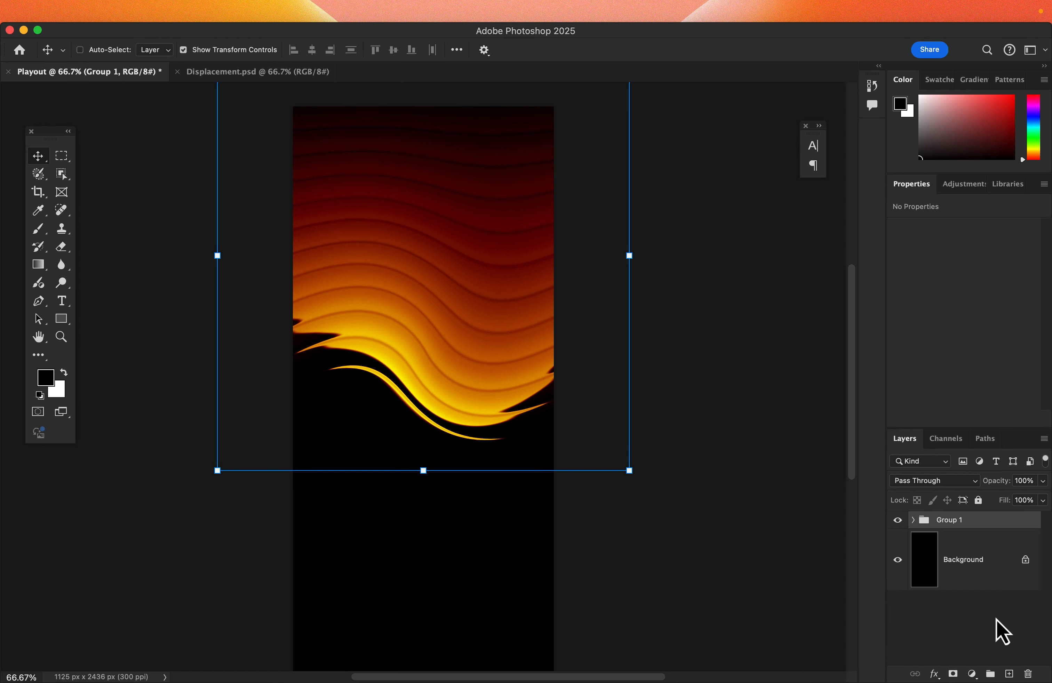
# Step: Duplicate the group and move the copy down into the lower half of the canvas
pyautogui.press('super+j')
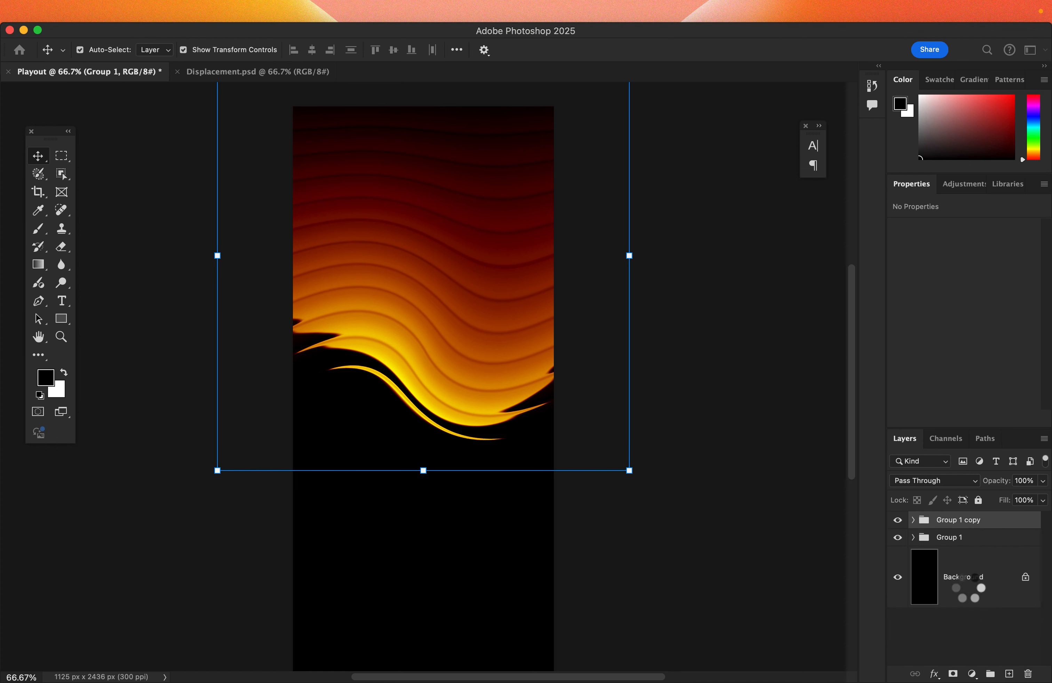
pyautogui.press('super+minus')
pyautogui.scroll(-3, 612, 468)
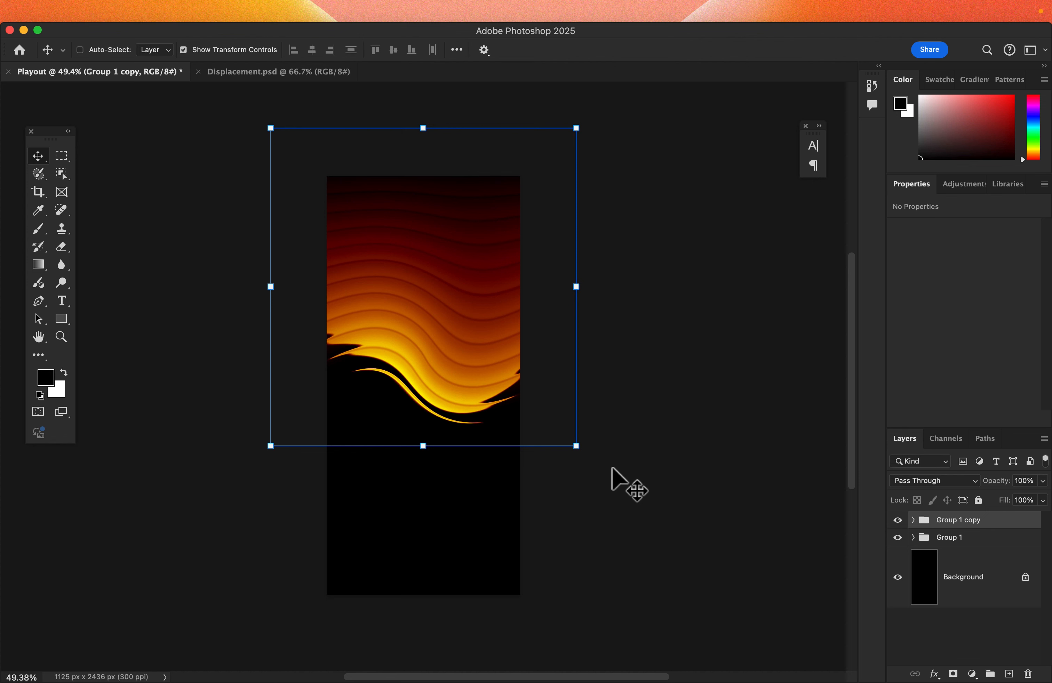
pyautogui.moveTo(471, 254); pyautogui.dragTo(460, 535)
pyautogui.moveTo(460, 535); pyautogui.dragTo(463, 553)
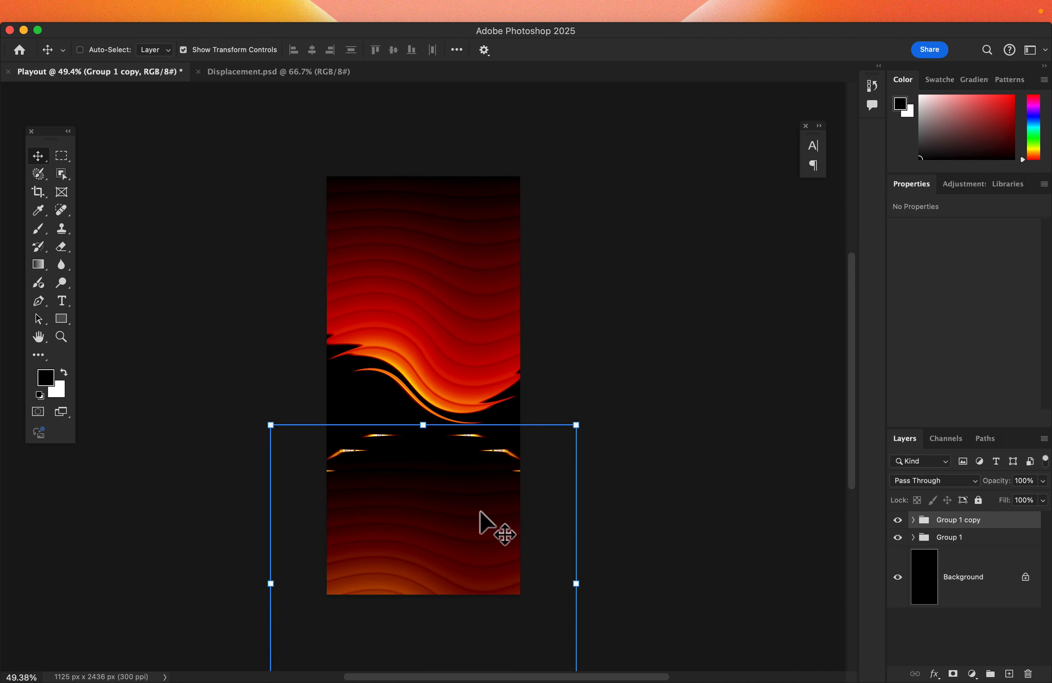
# Step: Rotate the group copy 180 degrees, nudge it into place beneath the original, and commit the transform
pyautogui.click(584, 415)
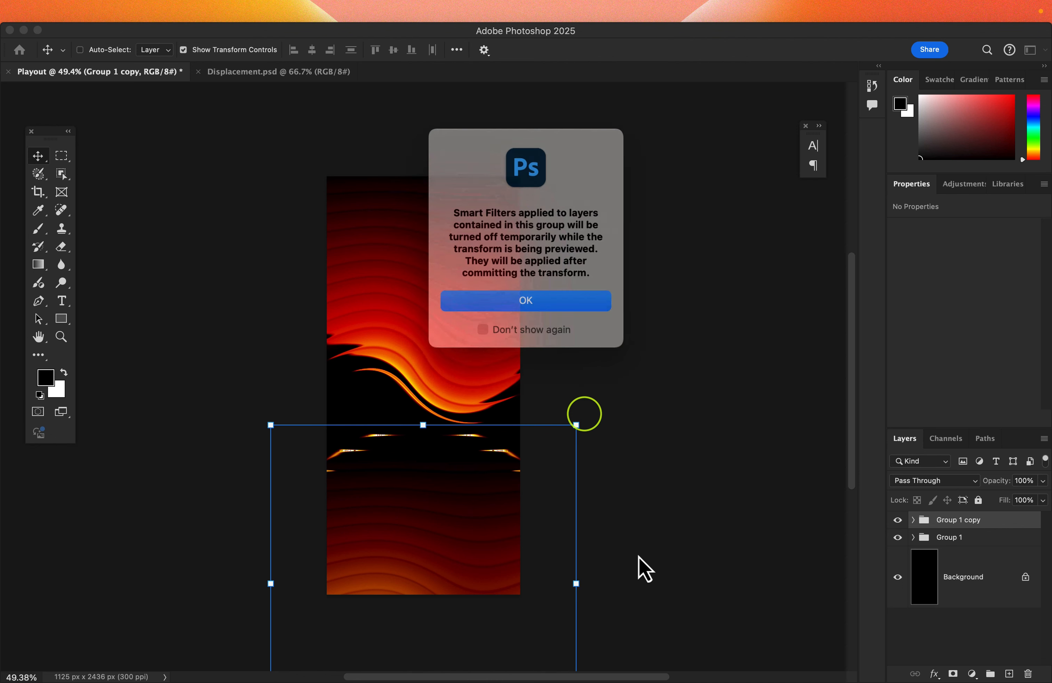
pyautogui.click(567, 298)
pyautogui.moveTo(604, 412); pyautogui.dragTo(191, 356)
pyautogui.scroll(5, 190, 356)
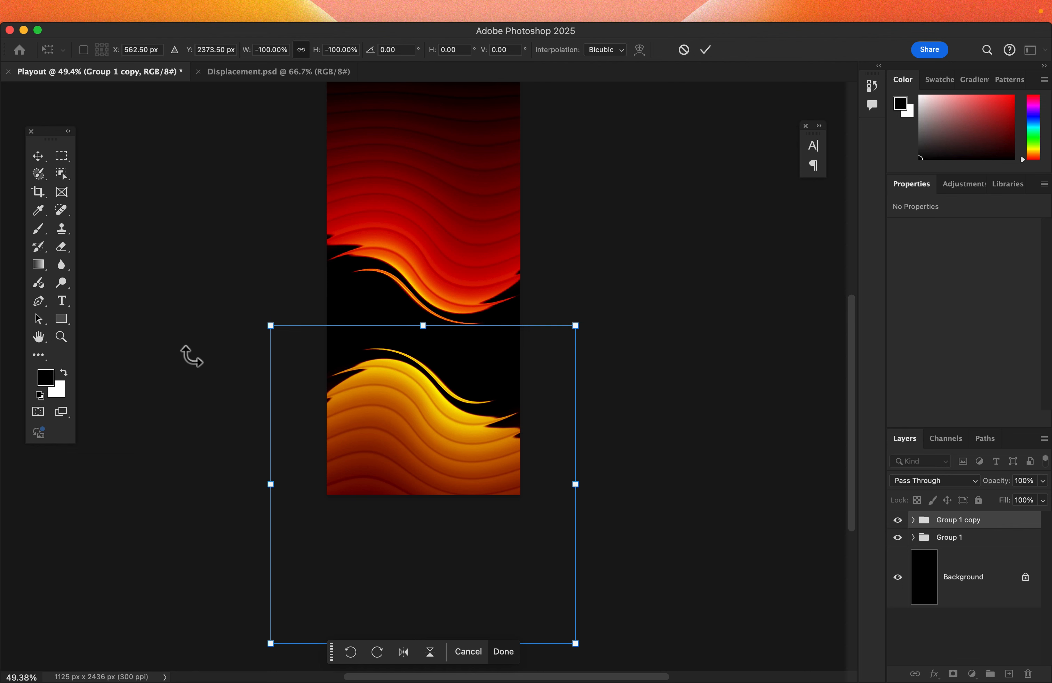
pyautogui.moveTo(409, 400)
pyautogui.mouseDown()
pyautogui.moveTo(409, 359)
pyautogui.moveTo(406, 388)
pyautogui.moveTo(404, 379)
pyautogui.mouseUp()
pyautogui.press('Return')
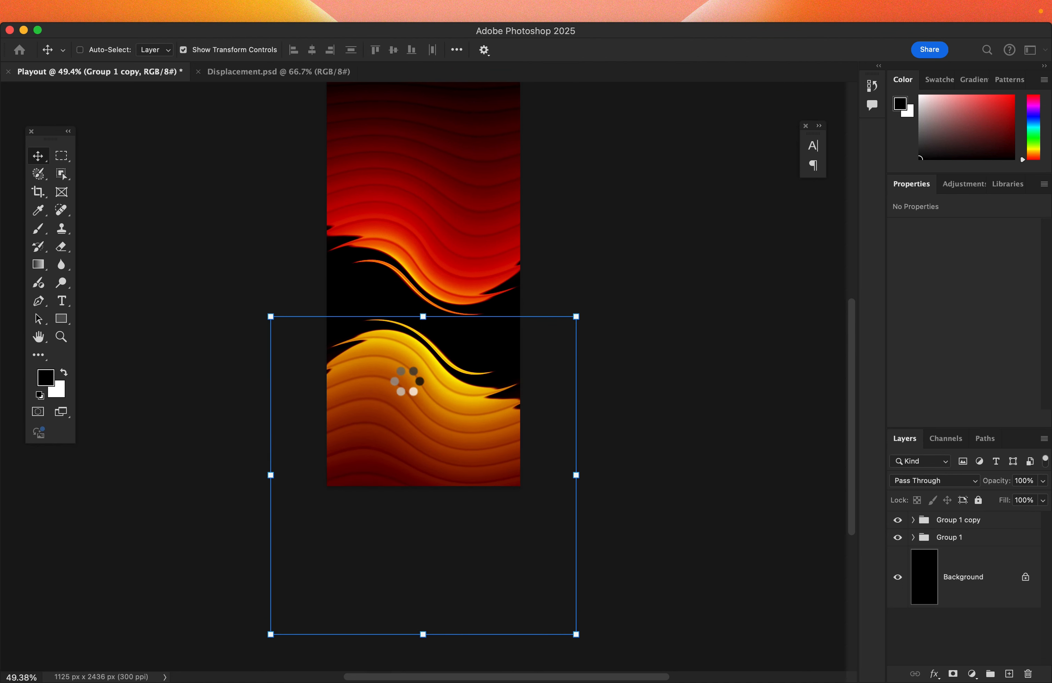
# Step: Select the Background layer and zoom in to inspect the mirrored wave composition
pyautogui.scroll(2, 405, 379)
pyautogui.click(930, 588)
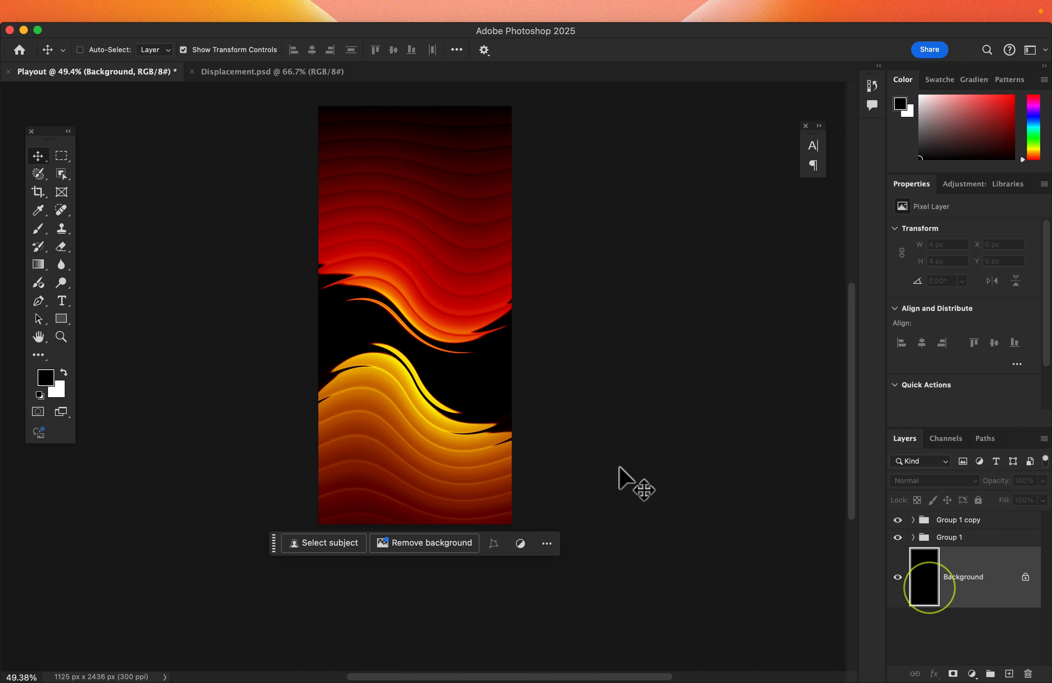
pyautogui.scroll(3, 620, 467)
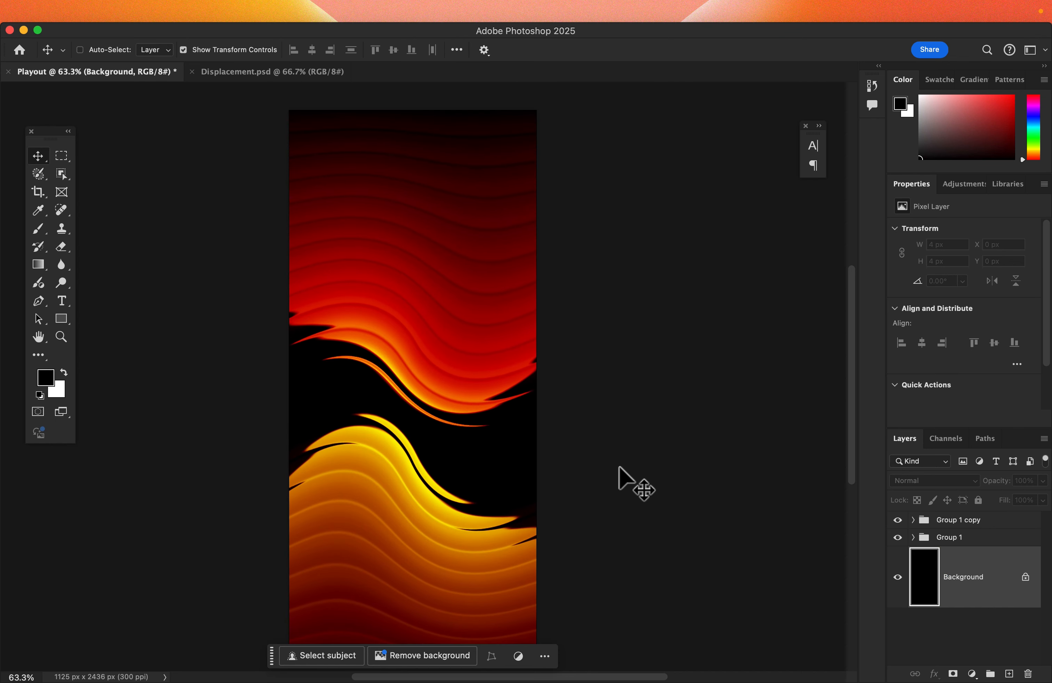
pyautogui.scroll(2, 619, 467)
pyautogui.scroll(1, 620, 467)
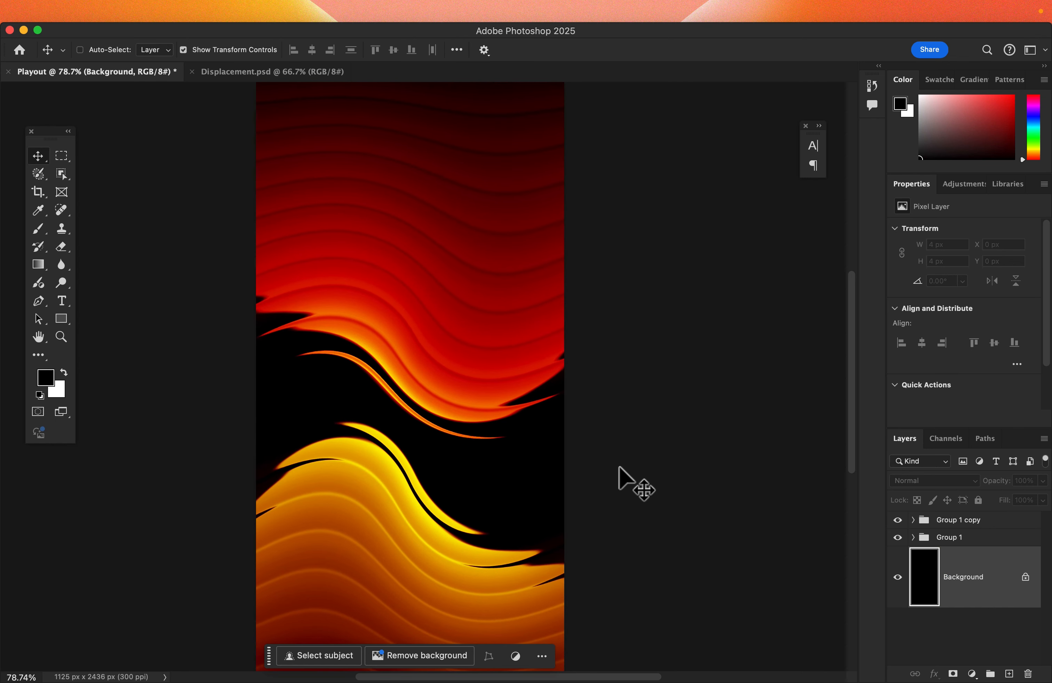